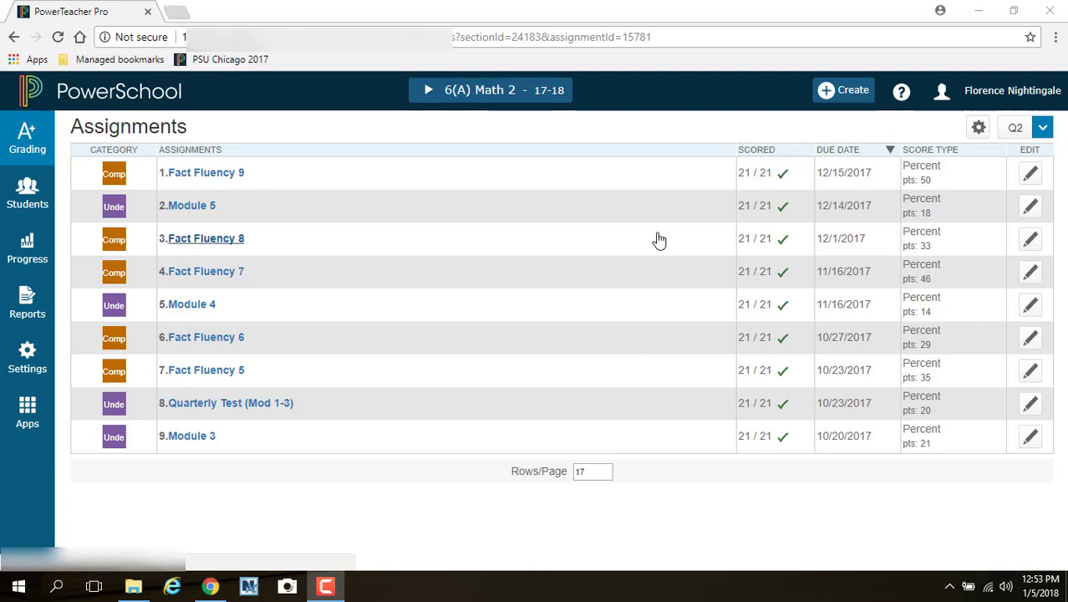
Select the 6(A) Math 2 class and start creating a new assignment for it.
click(516, 92)
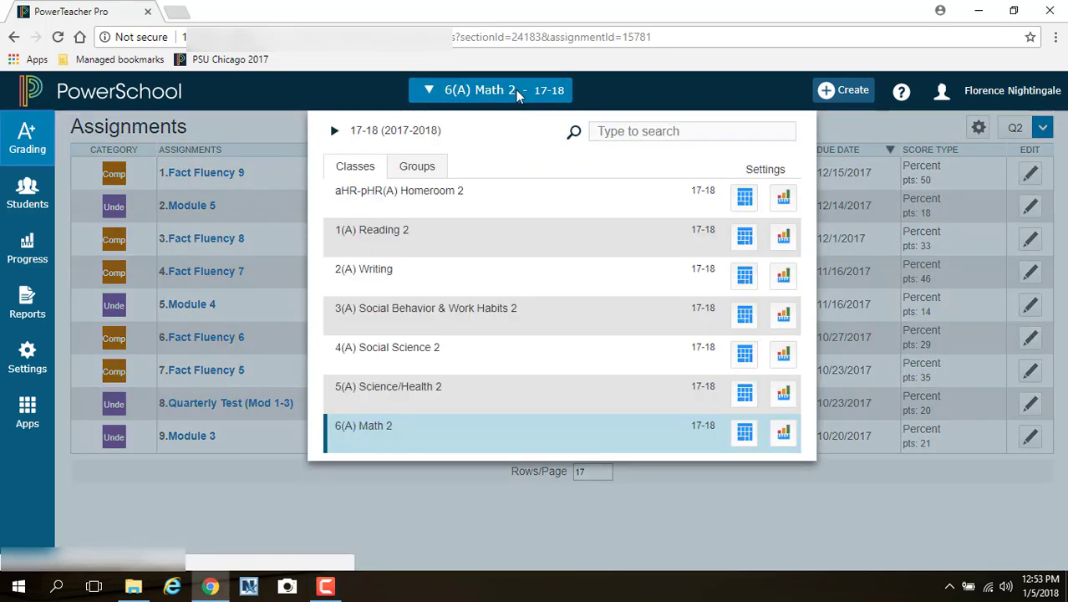
click(355, 427)
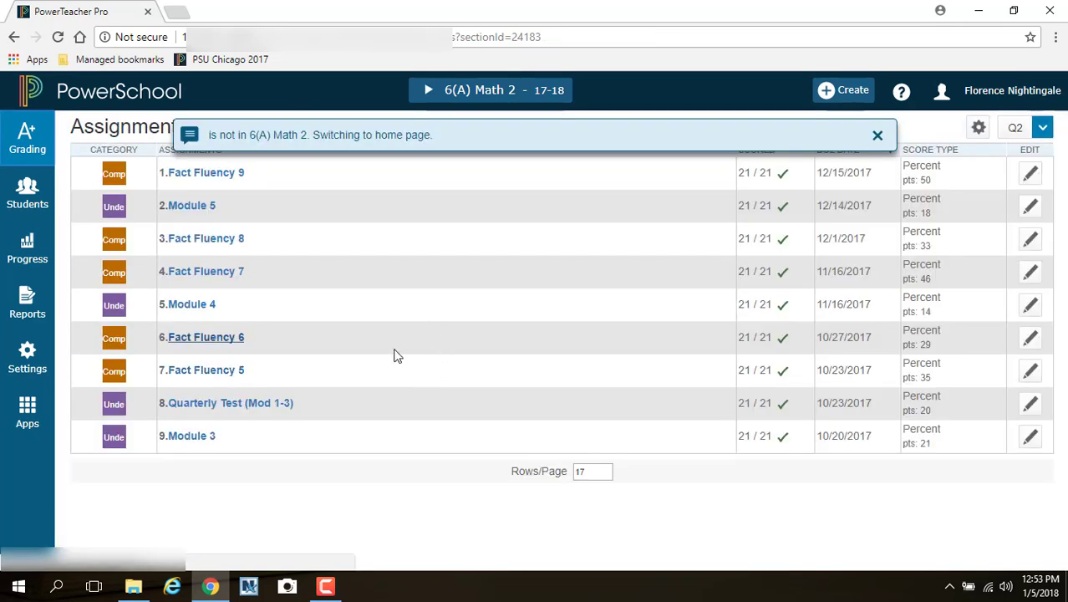
click(844, 92)
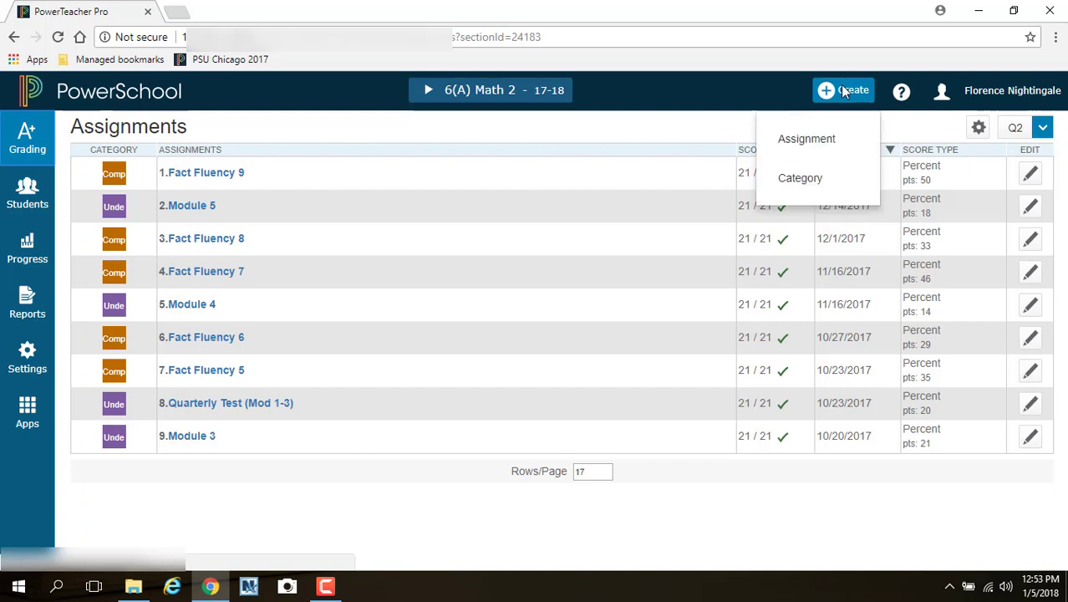
click(802, 140)
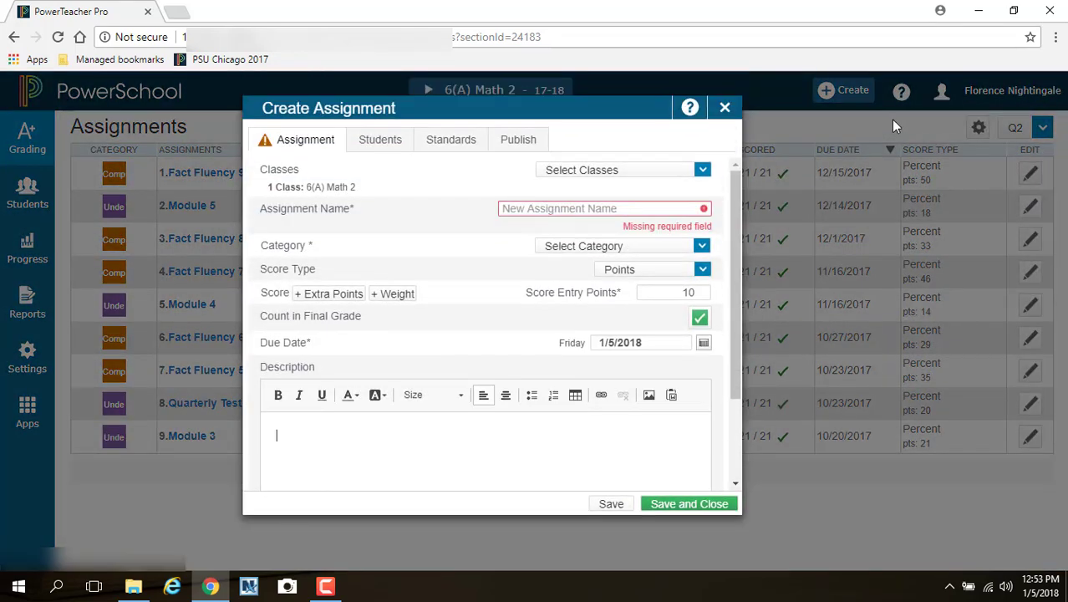
Name the new assignment "Practice book #3".
click(534, 210)
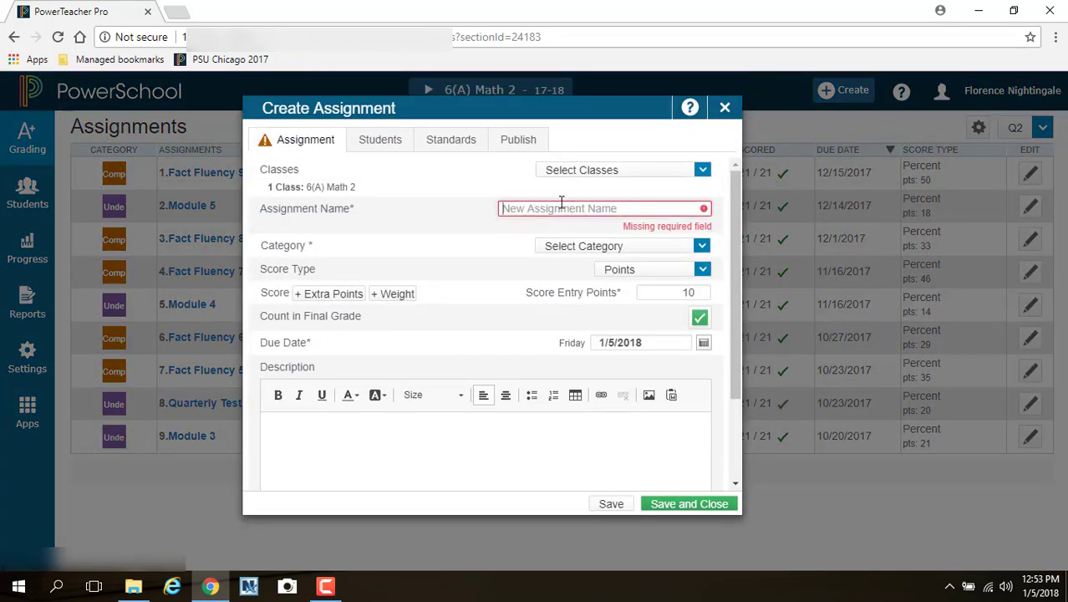
text(Pracrice b)
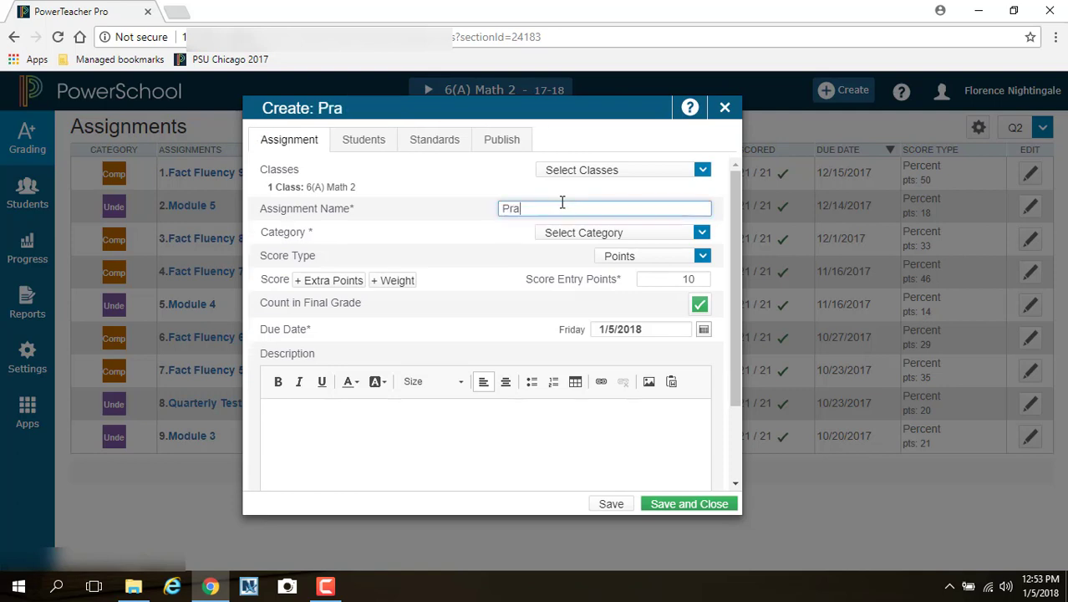
key(BackSpace)
key(BackSpace)
key(BackSpace)
key(BackSpace)
key(BackSpace)
text(tice book #3)
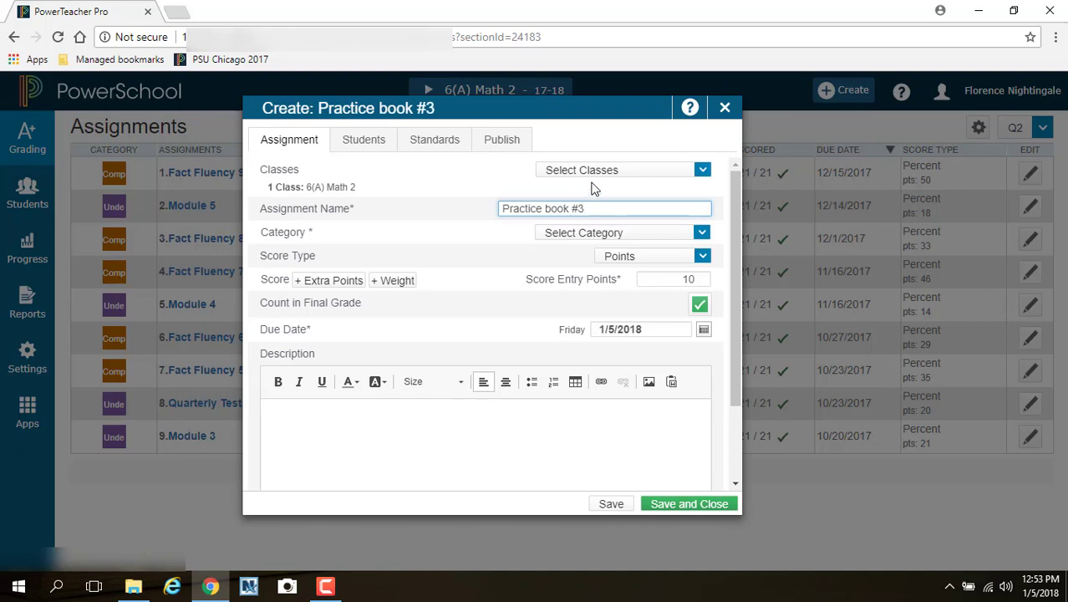
Assign the category Understands and Applies M-c349 and set the score type to Percent.
click(700, 233)
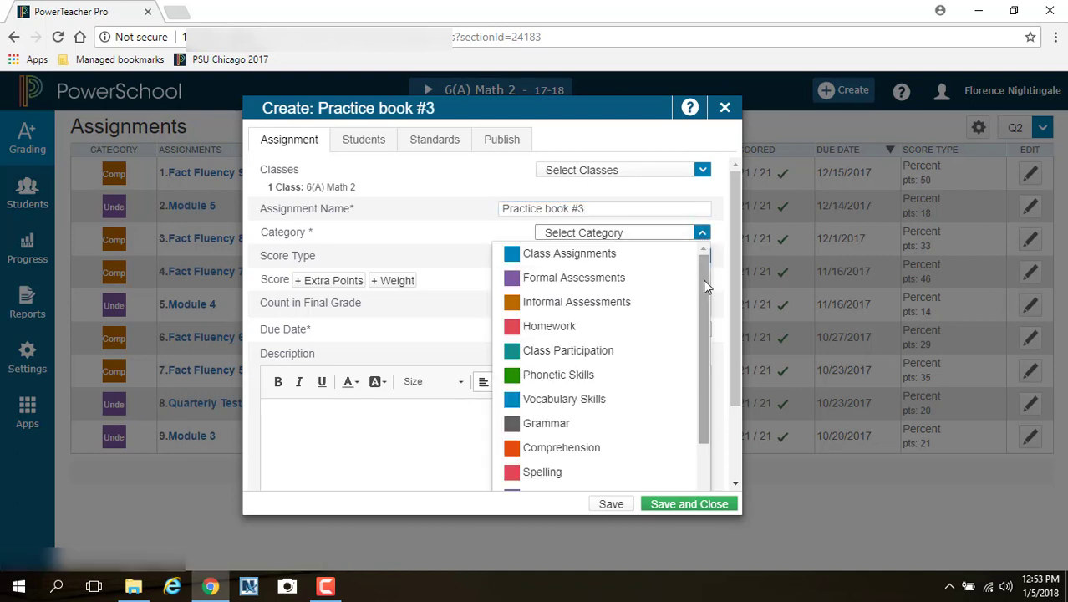
scroll(702, 361, down, 2)
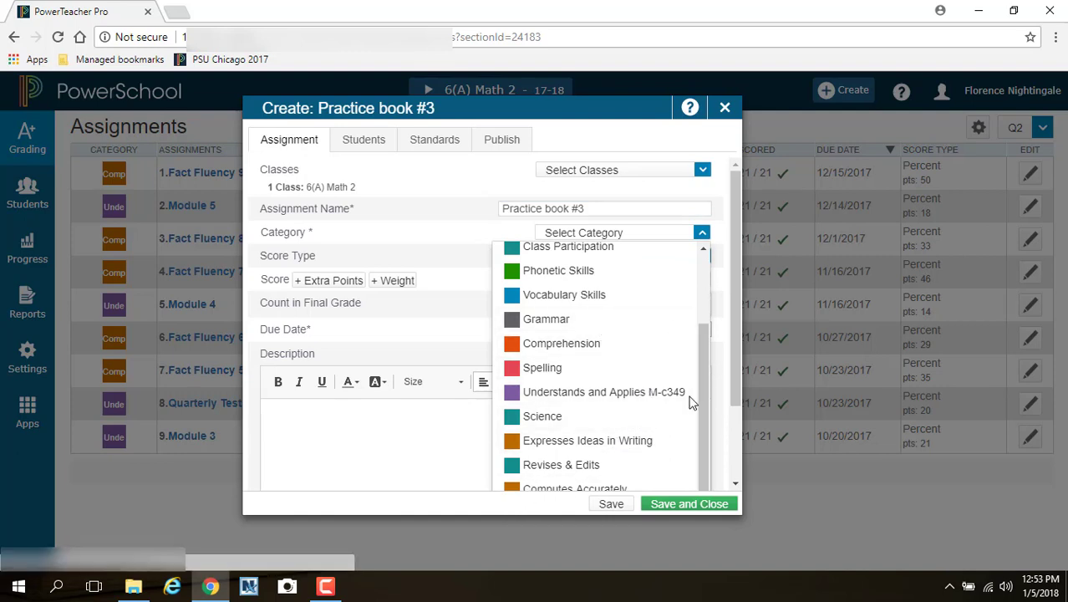
click(554, 393)
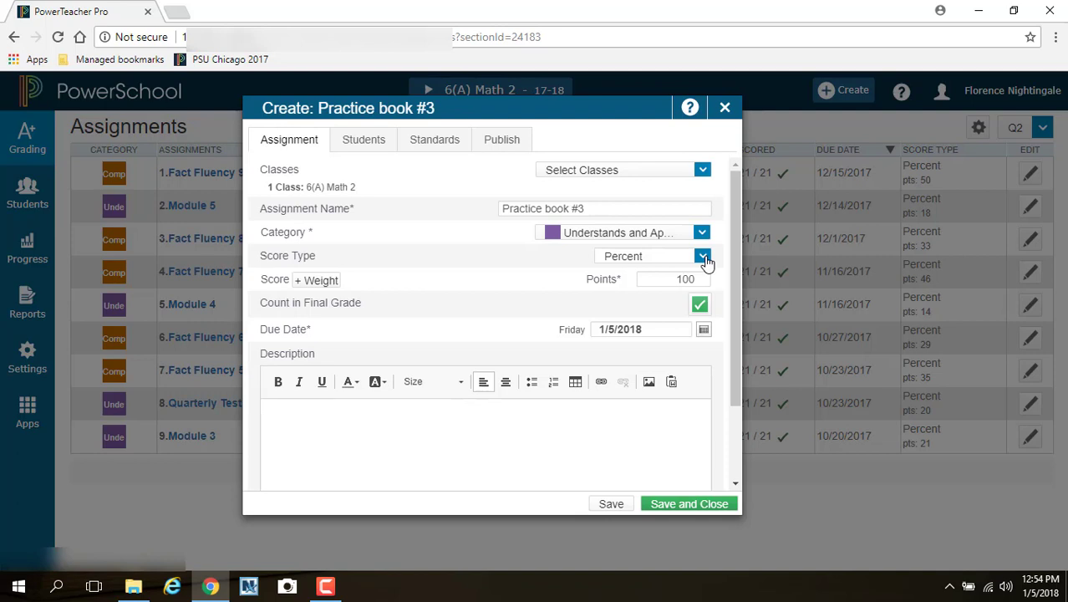
Set the assignment's points to 35.
click(697, 279)
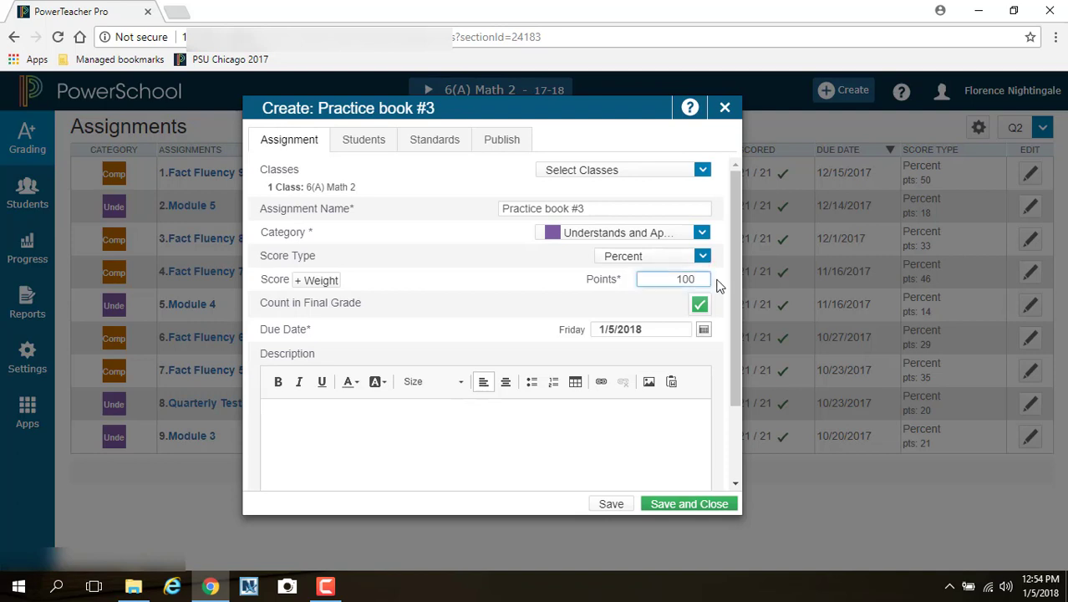
key(BackSpace)
key(BackSpace)
text(35)
Align the assignment to standard 2.MA.2 with auto-calculated assignment standards scores, and save and close it.
click(429, 142)
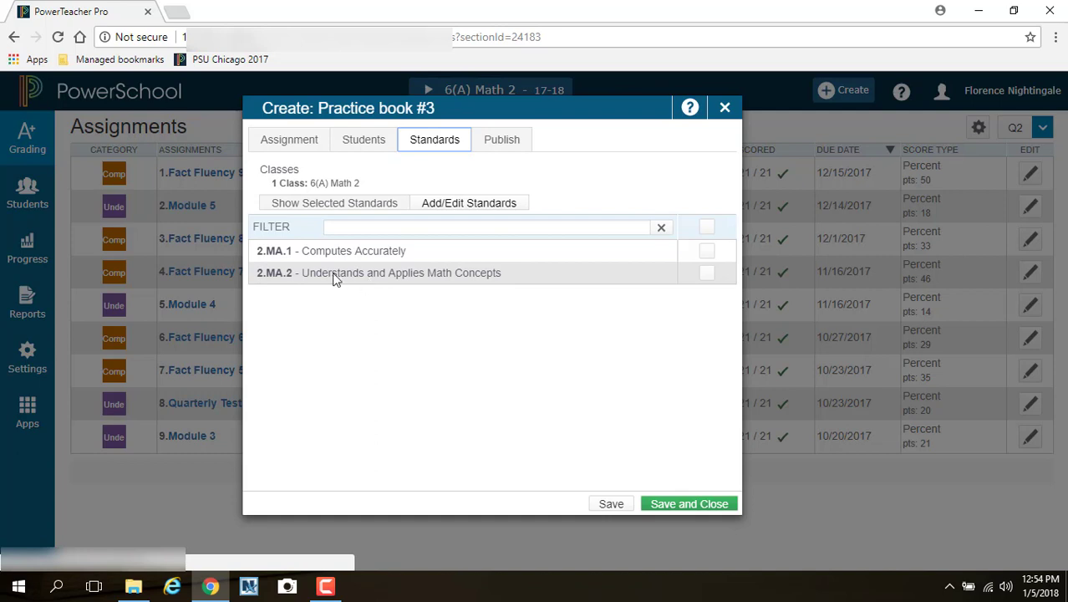
click(707, 274)
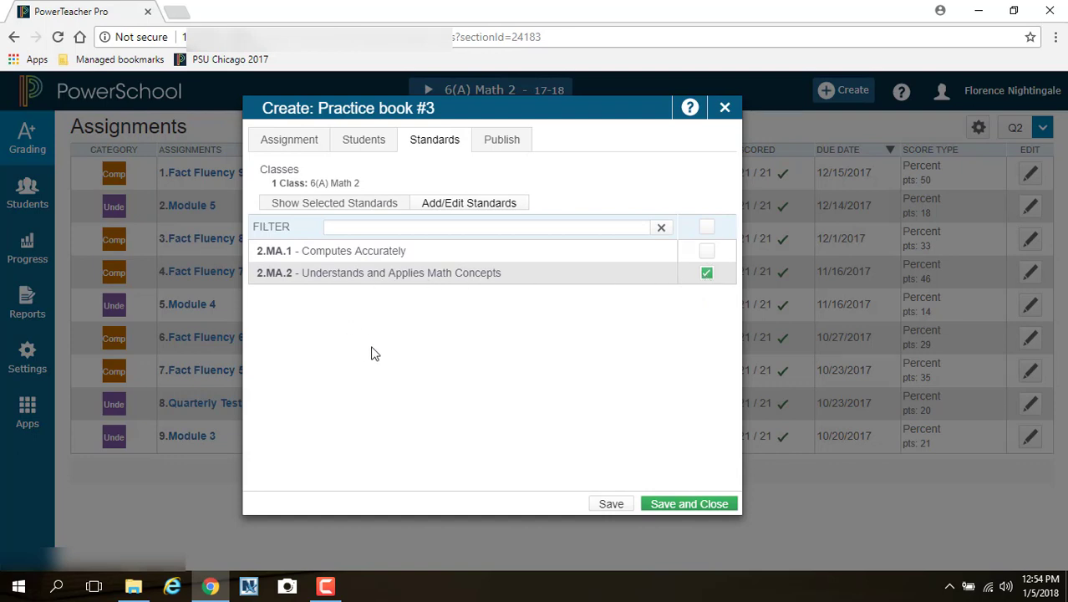
click(309, 206)
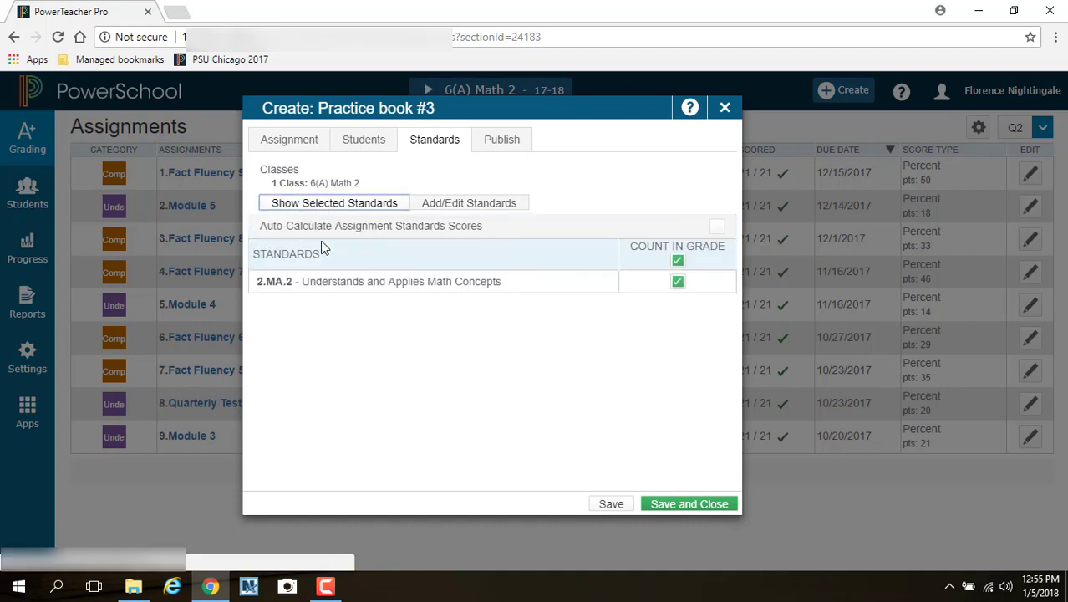
click(718, 227)
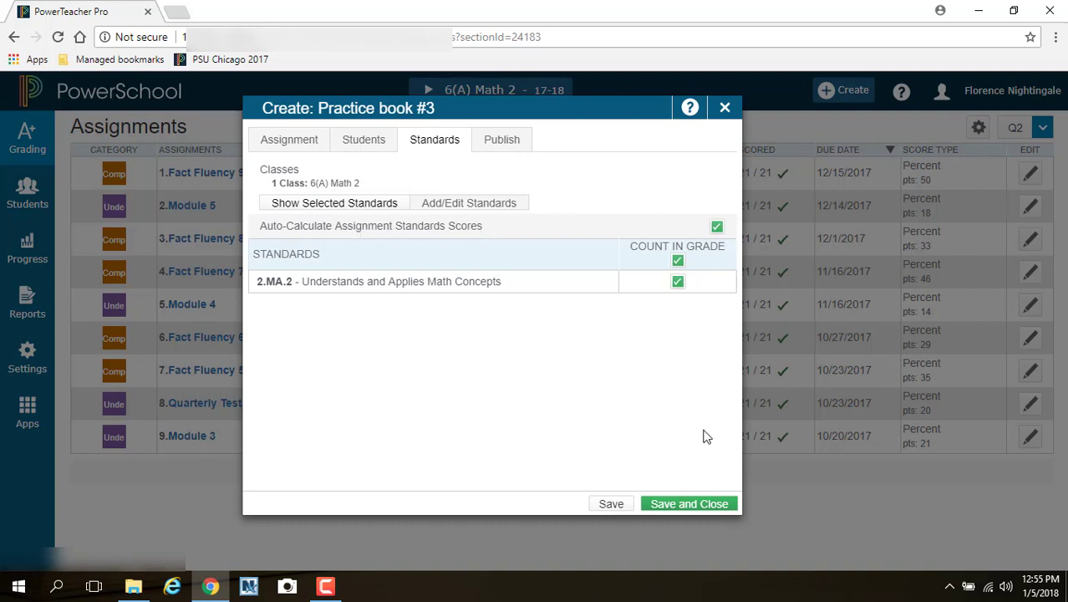
click(682, 503)
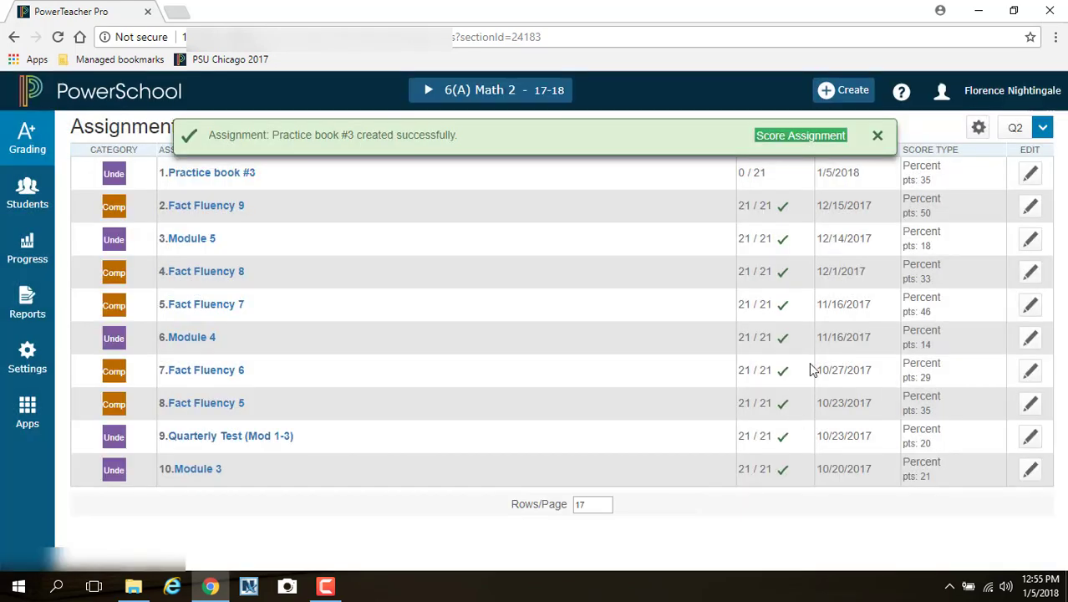
click(877, 135)
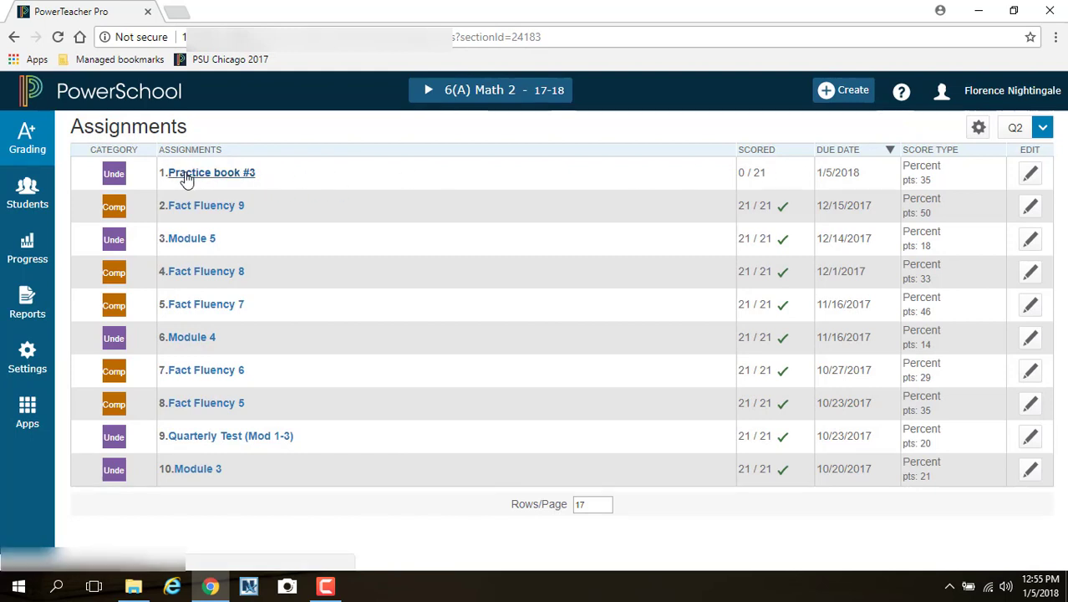
Open the class scoresheet and enter 95 for the first student on Practice book #3.
click(25, 146)
click(116, 227)
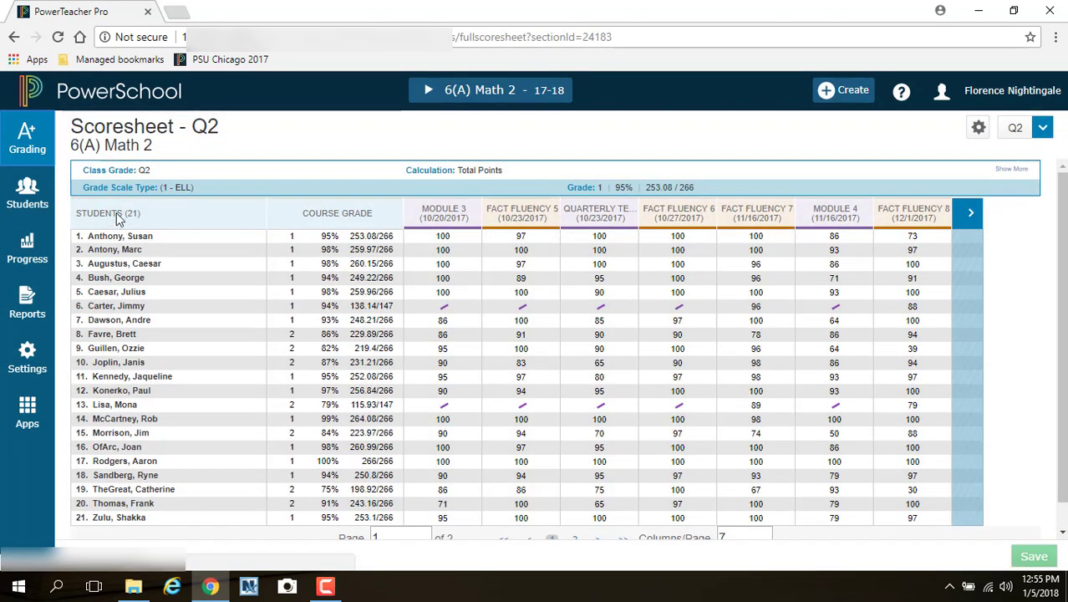
click(970, 216)
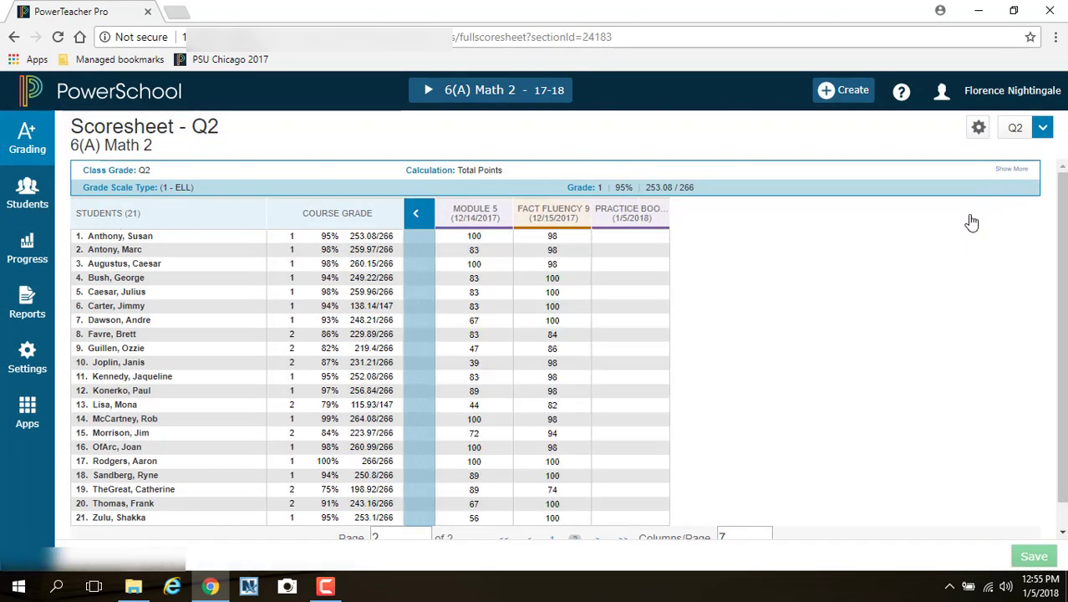
click(623, 237)
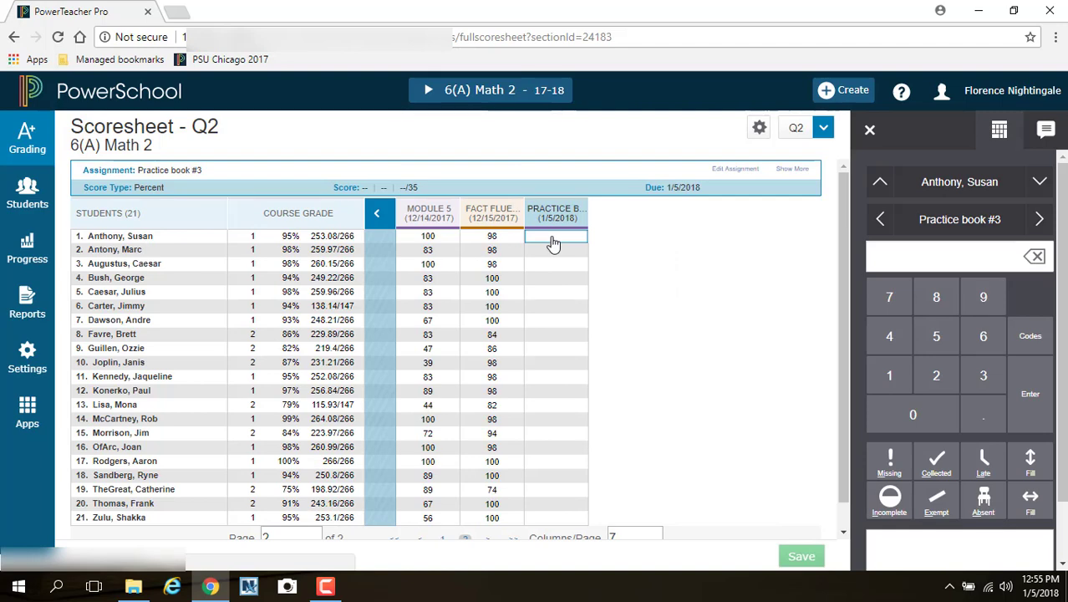
text(95)
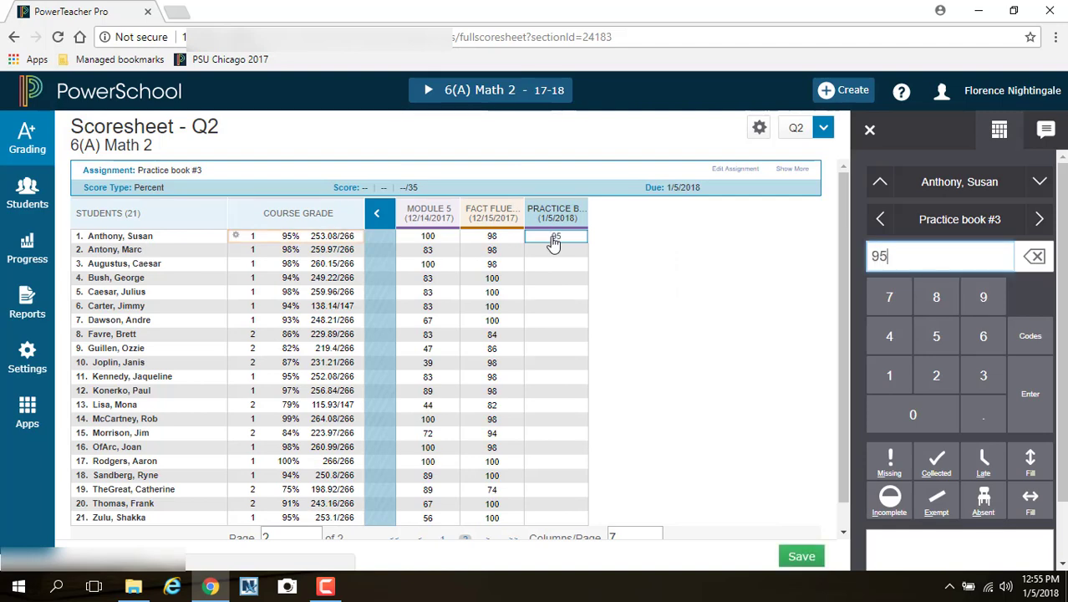
For Practice book #3, mark the second student absent and give the third student a score of 70 flagged as late.
click(546, 249)
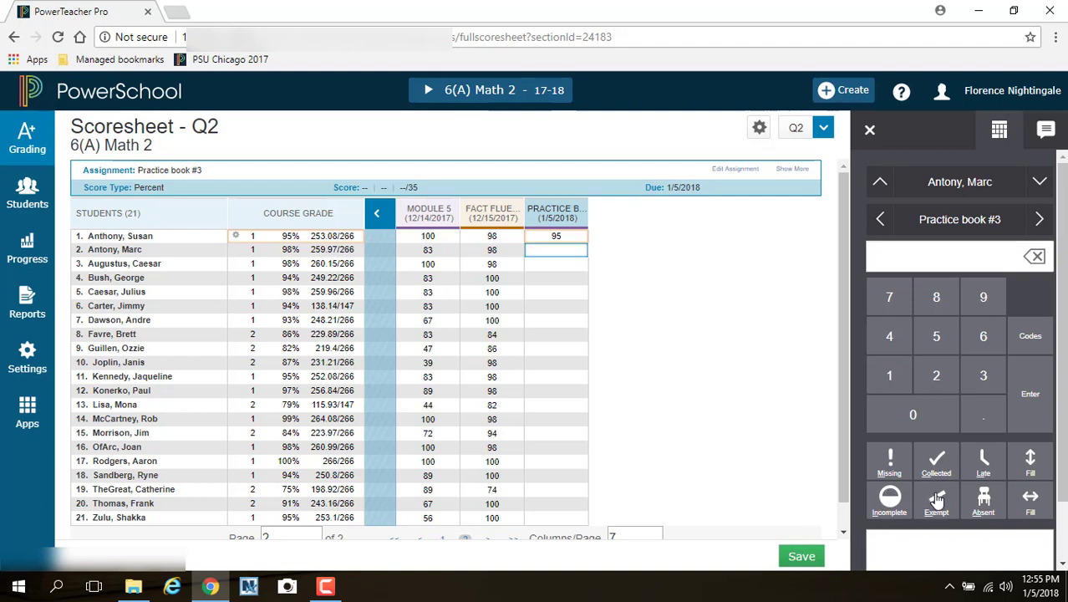
click(983, 508)
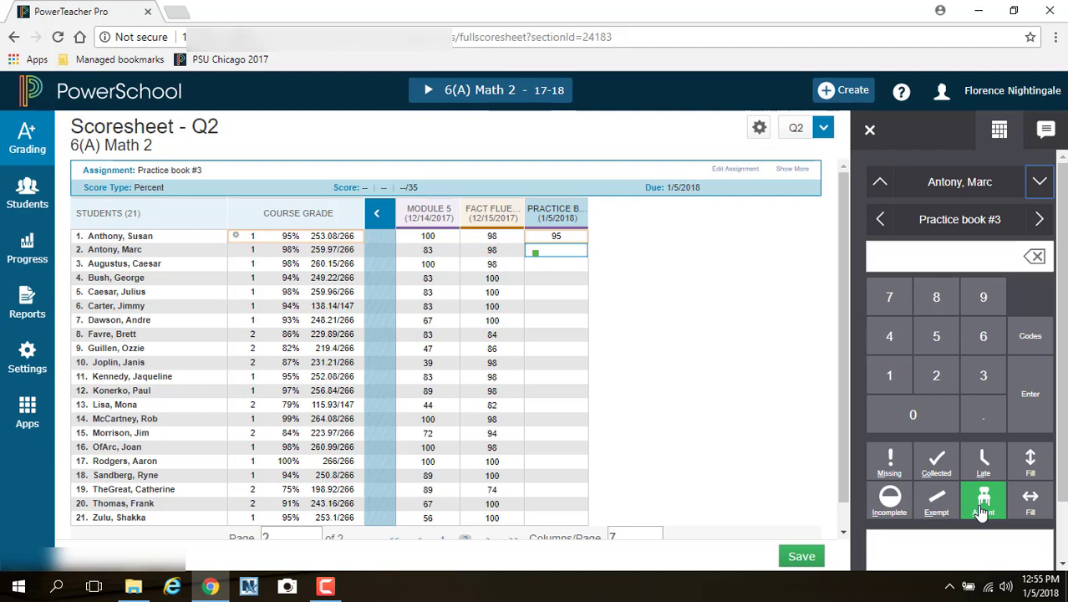
click(552, 268)
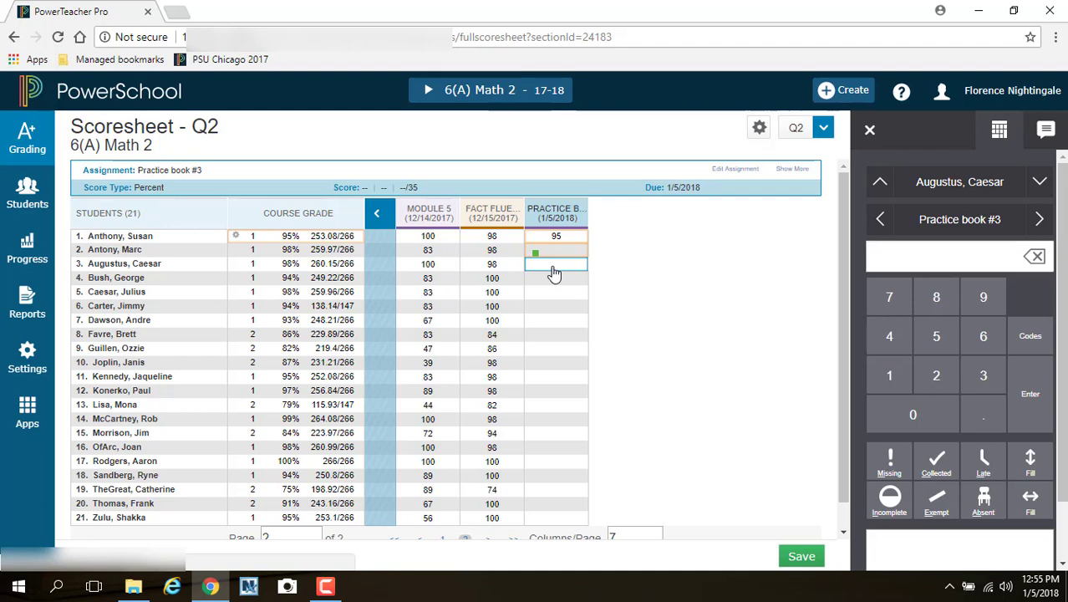
text(70)
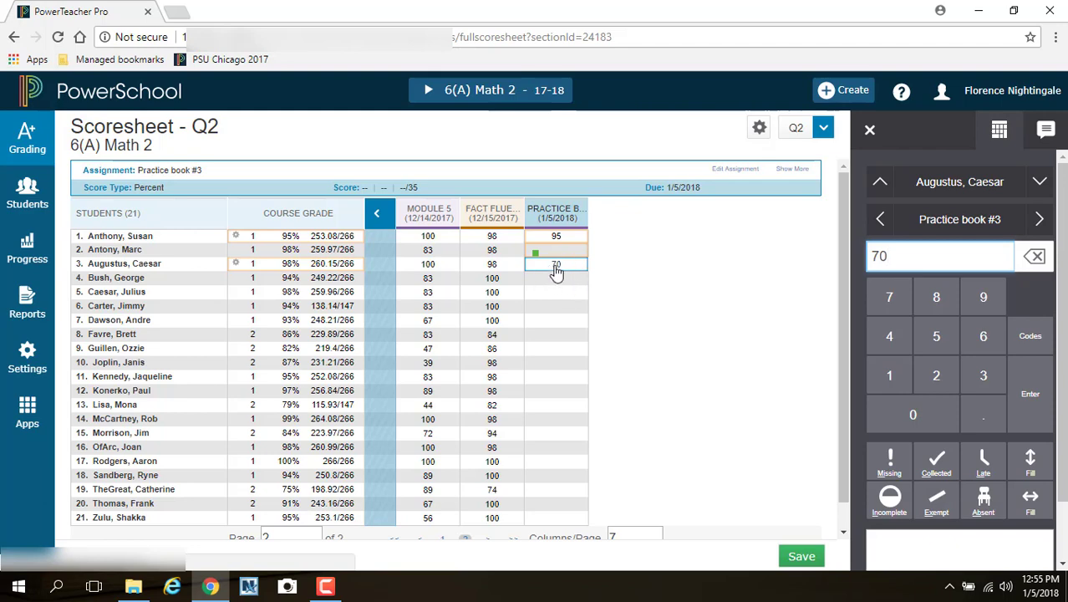
click(985, 466)
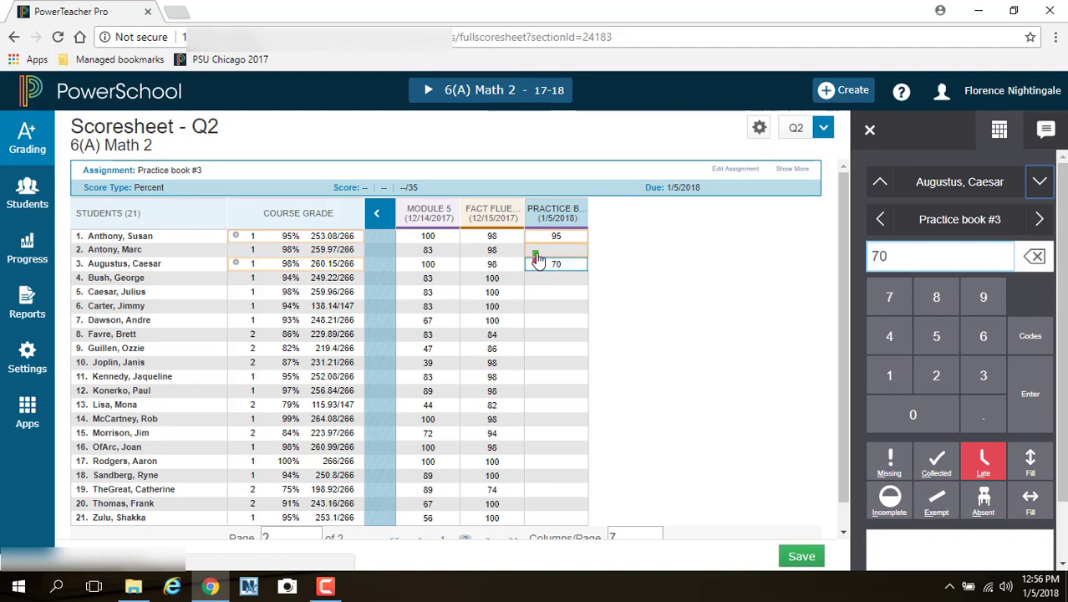
Enter Practice book #3 scores of 100, 75, 90 and 100 for the fourth through seventh students.
click(550, 285)
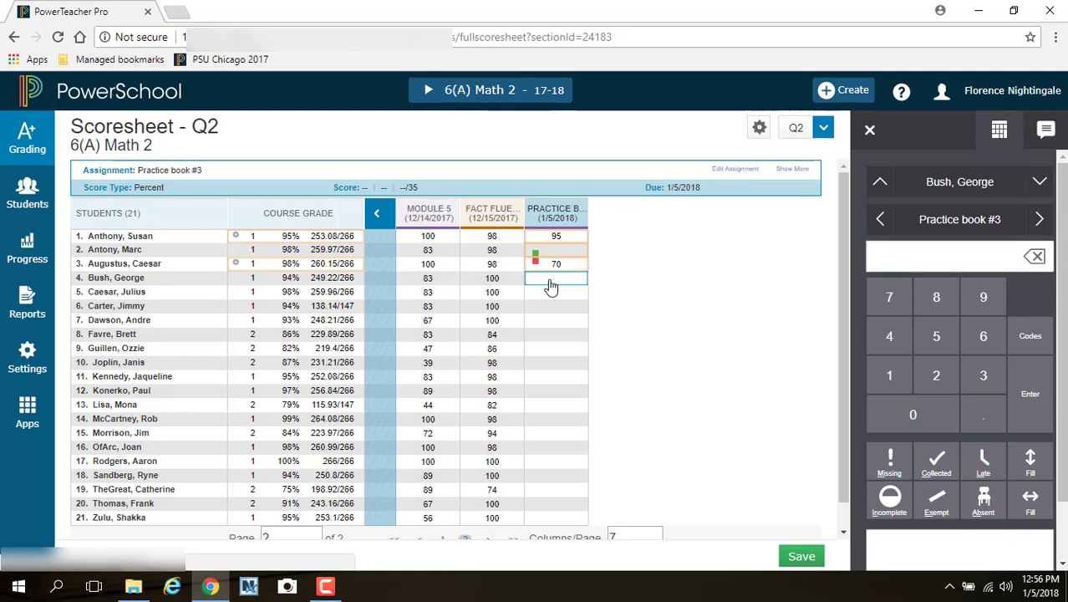
text(100)
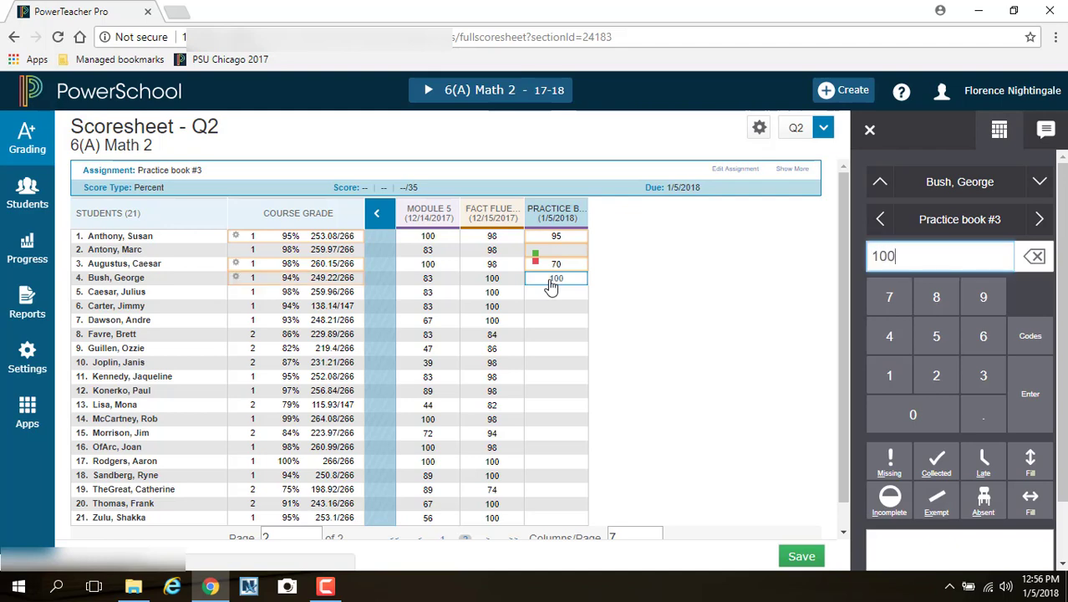
click(549, 297)
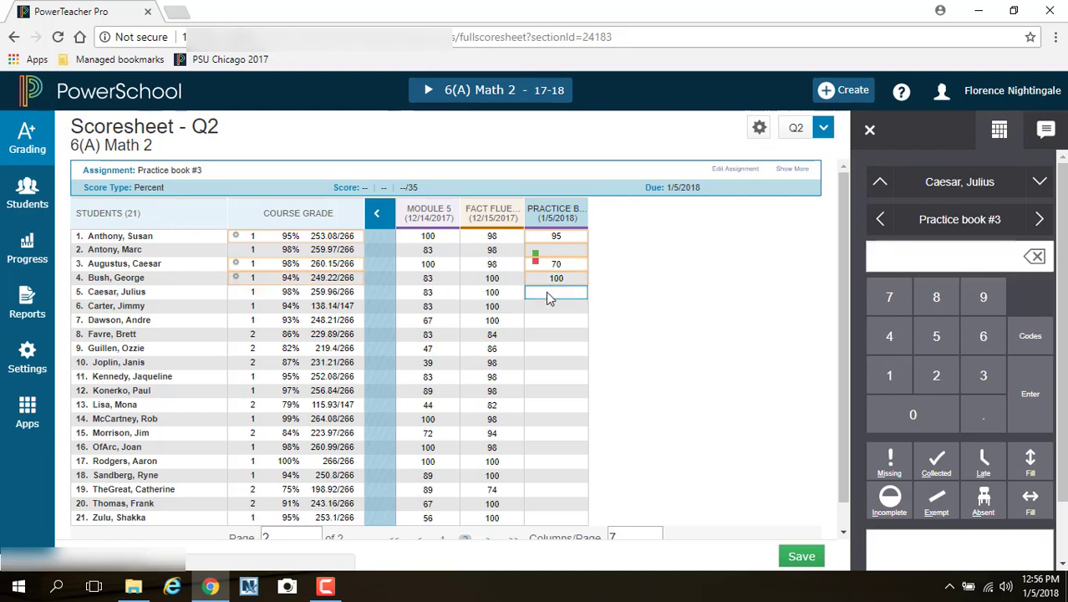
text(75)
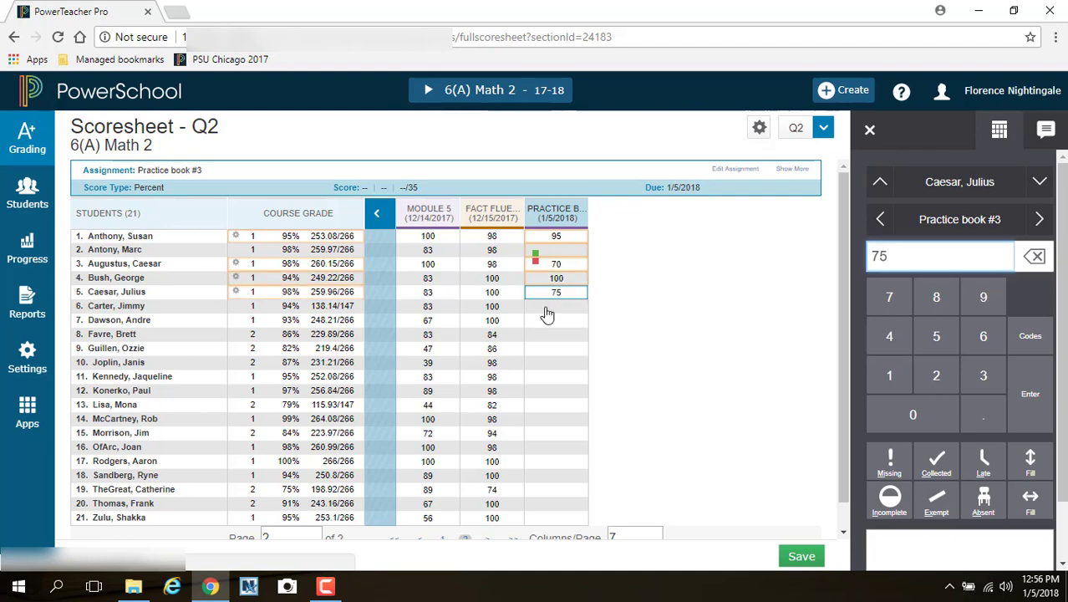
click(547, 309)
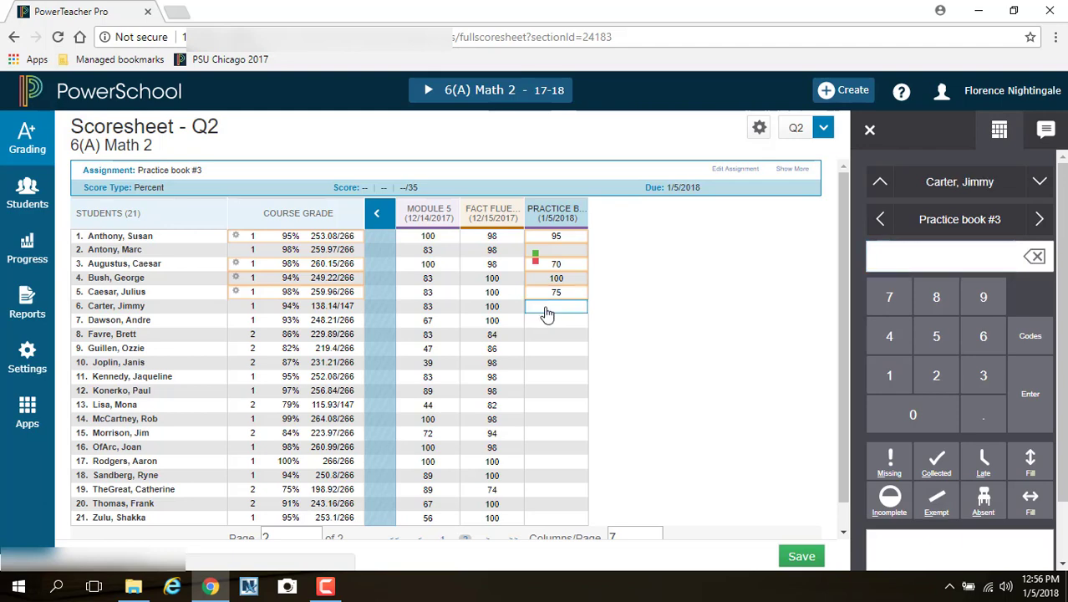
text(90)
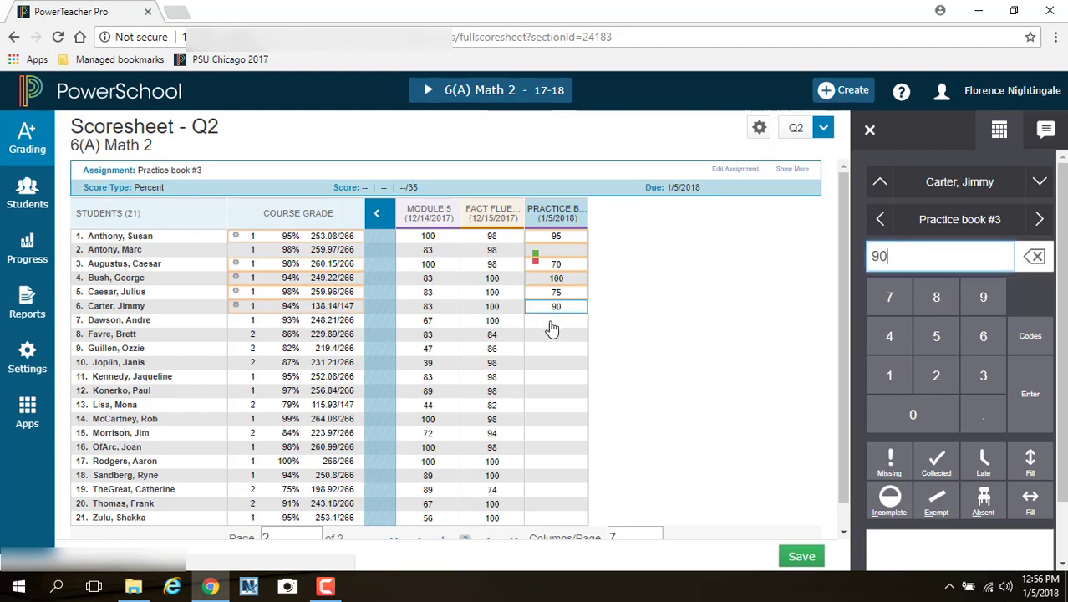
drag(842, 261, 842, 310)
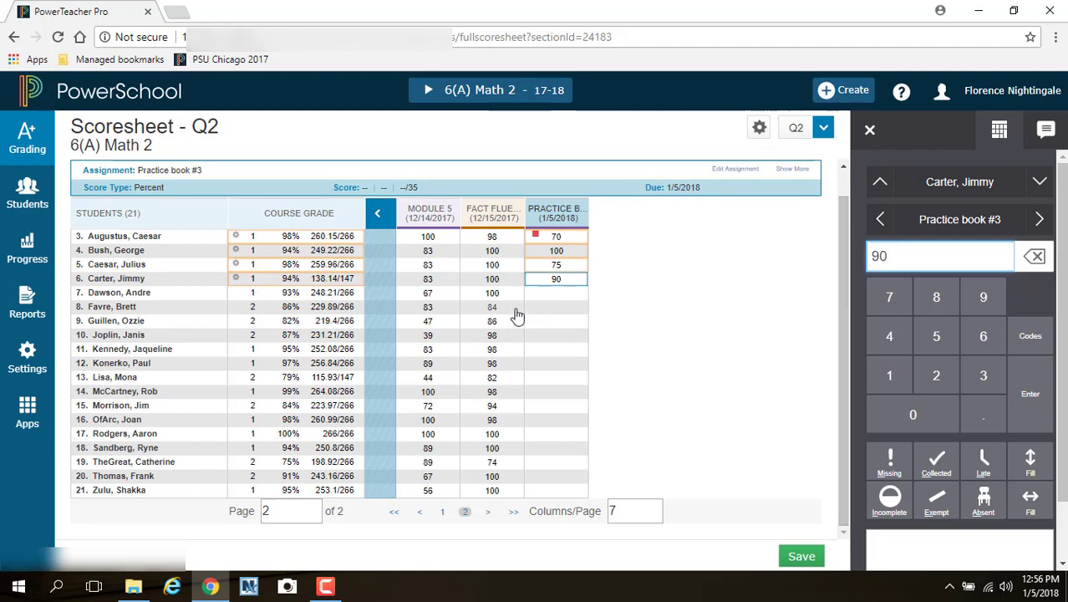
click(545, 299)
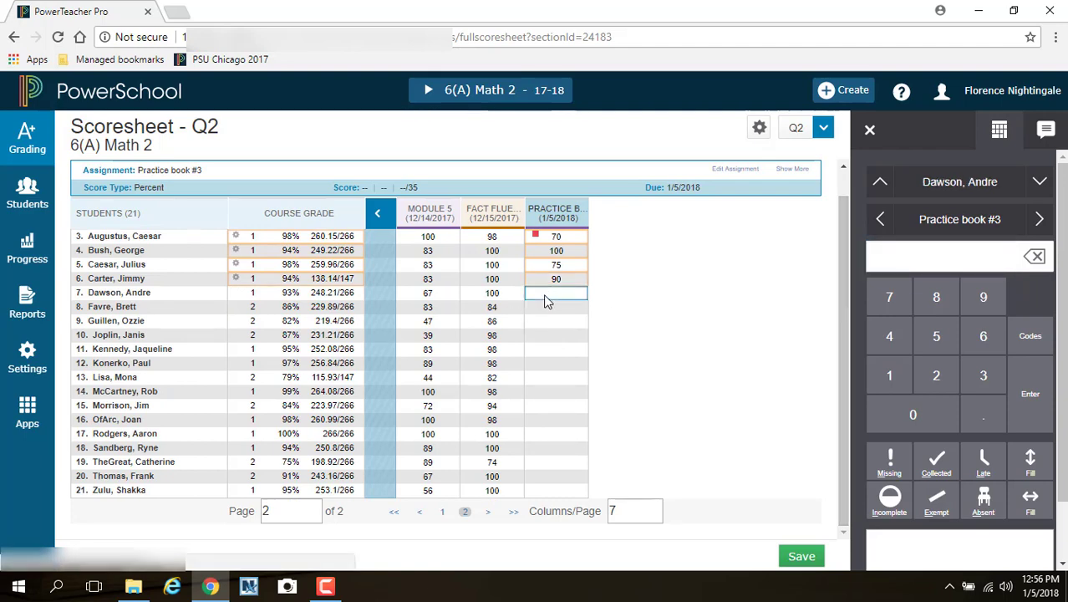
text(100)
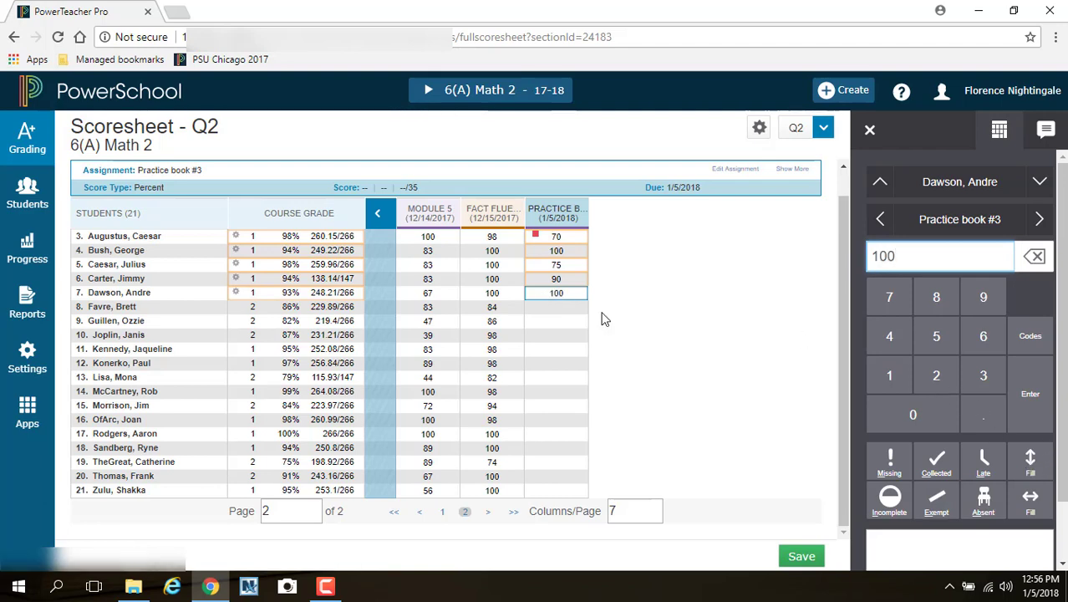
Fill the remaining students' Practice book #3 scores down with 100 from the seventh student and save the scoresheet.
click(1029, 462)
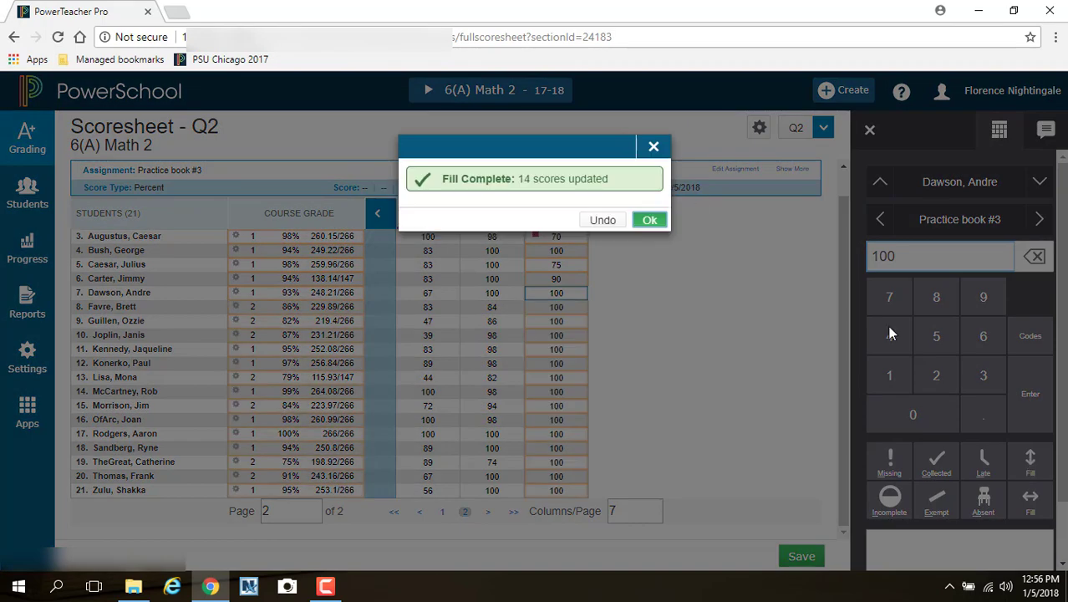
click(650, 220)
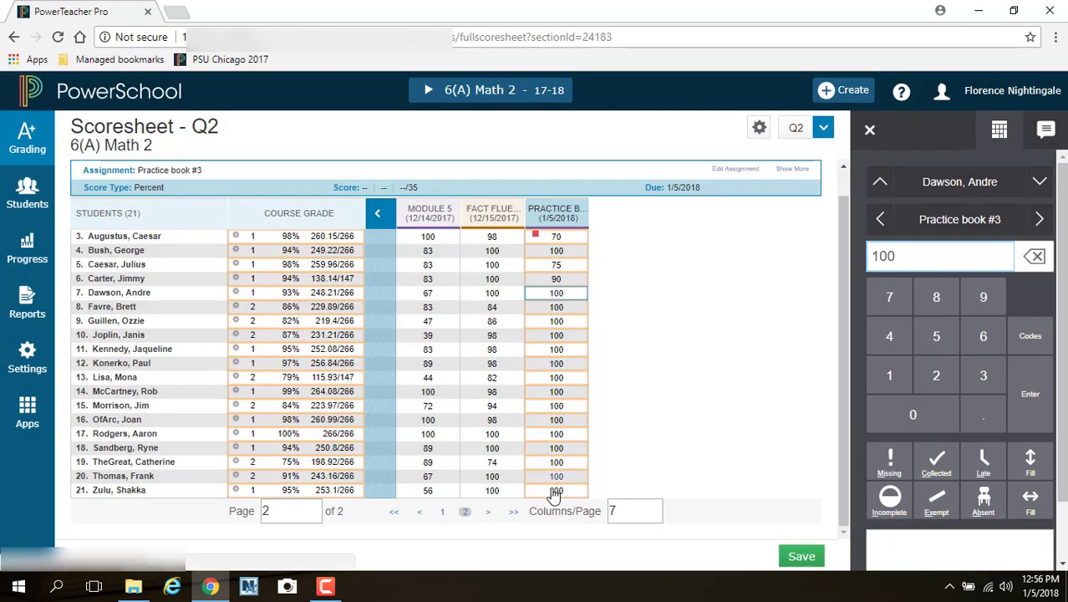
scroll(589, 281, up, 1)
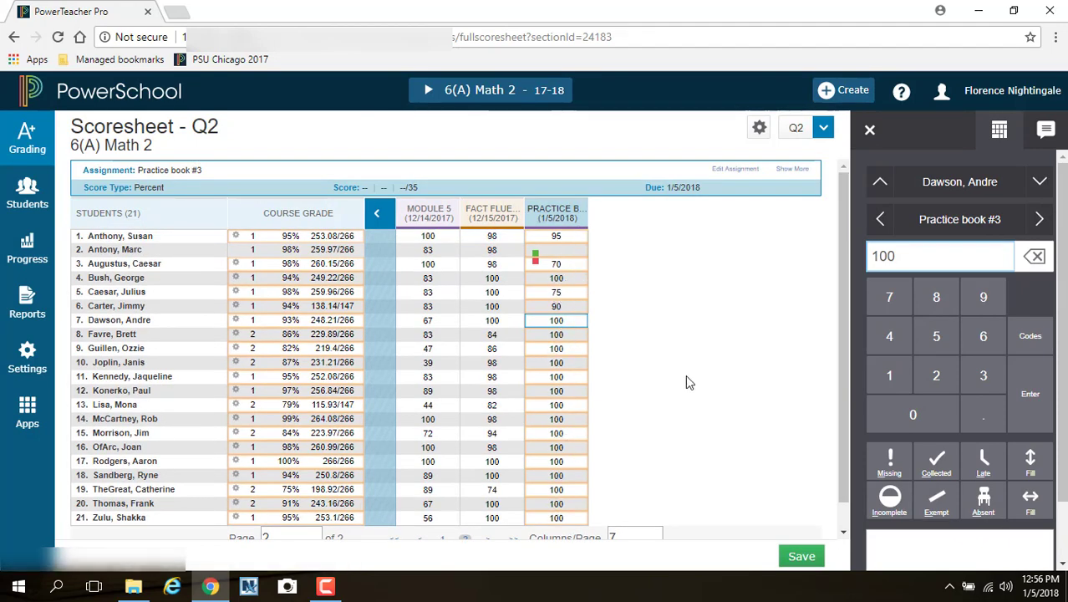
scroll(681, 372, down, 1)
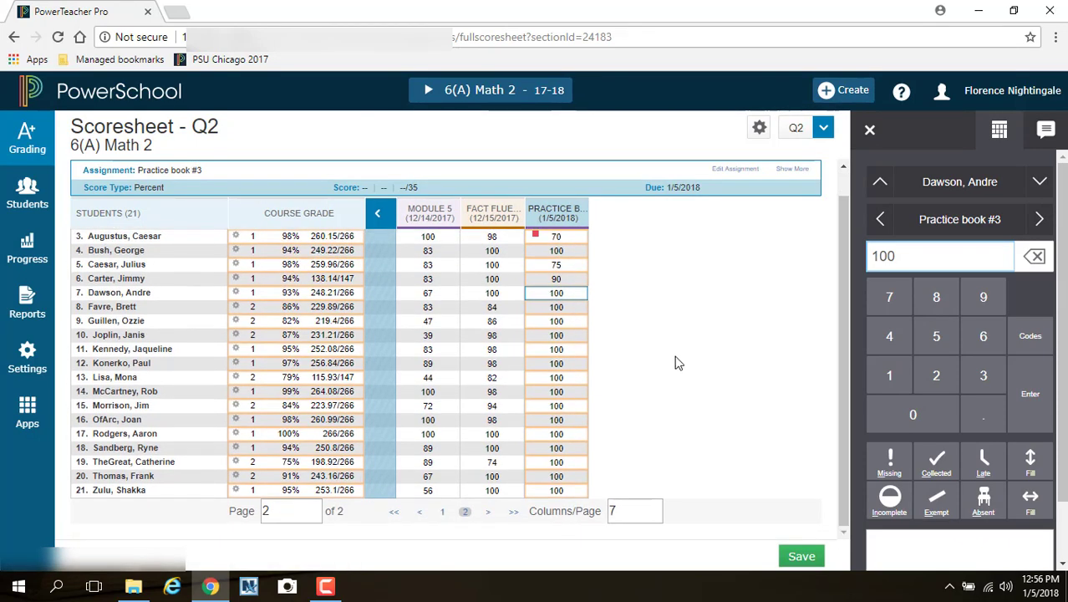
click(798, 559)
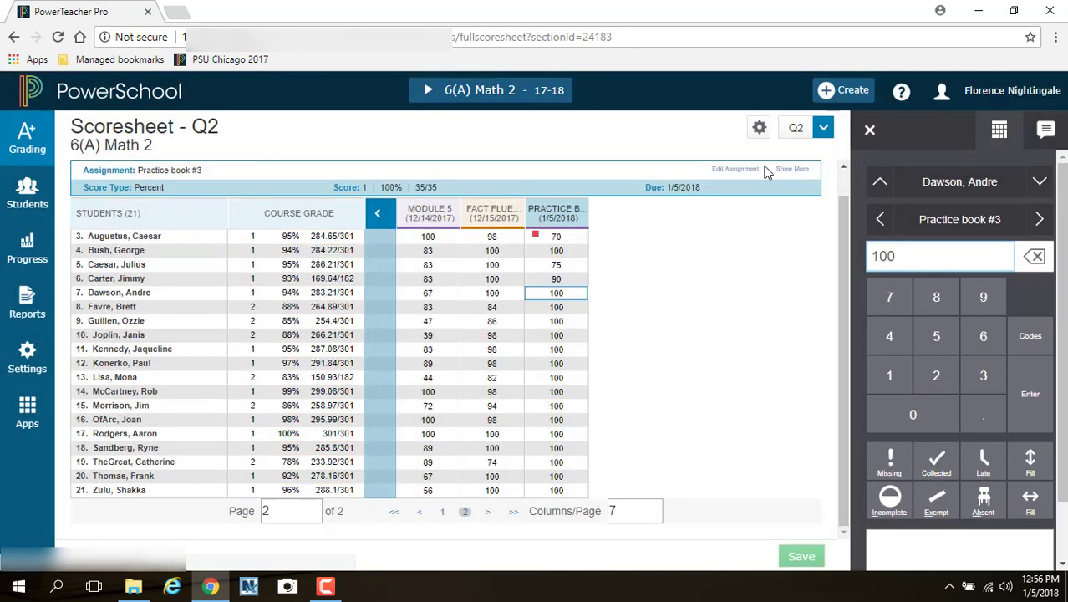
Start a new assignment for 6(A) Math 2 and name it PB #4.
click(847, 94)
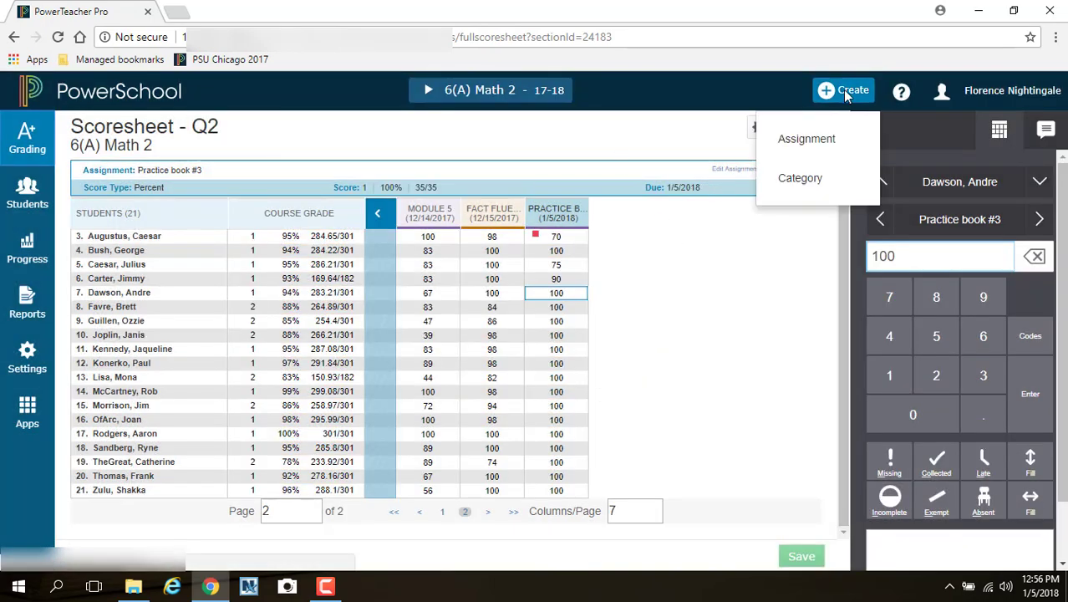
click(797, 139)
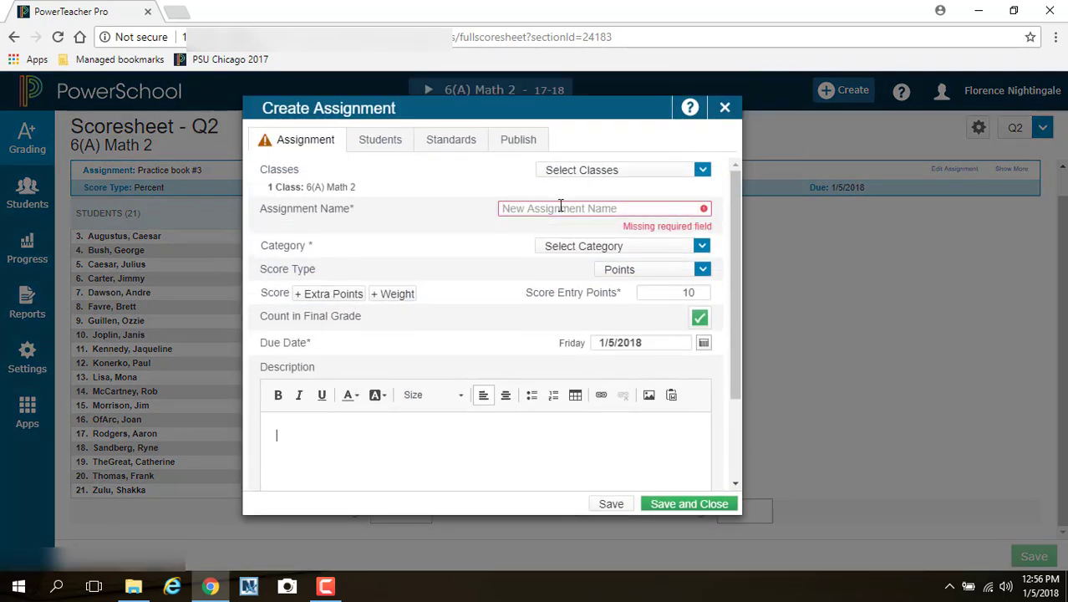
click(560, 206)
text(PB )
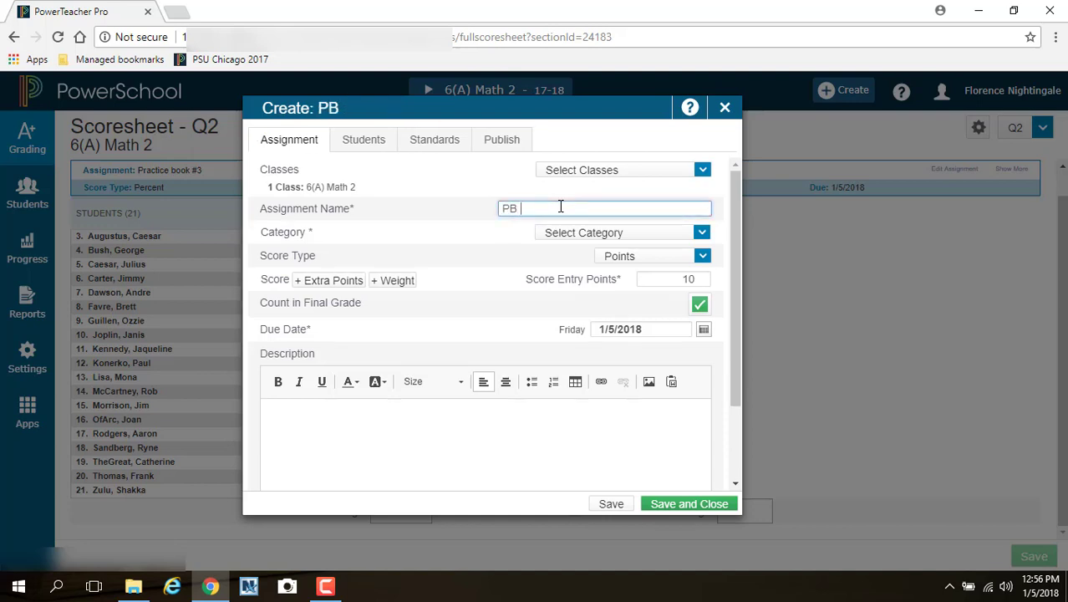
text(#4)
Assign PB #4 to the "Understands and Ap..." category and set its points to 50.
click(701, 233)
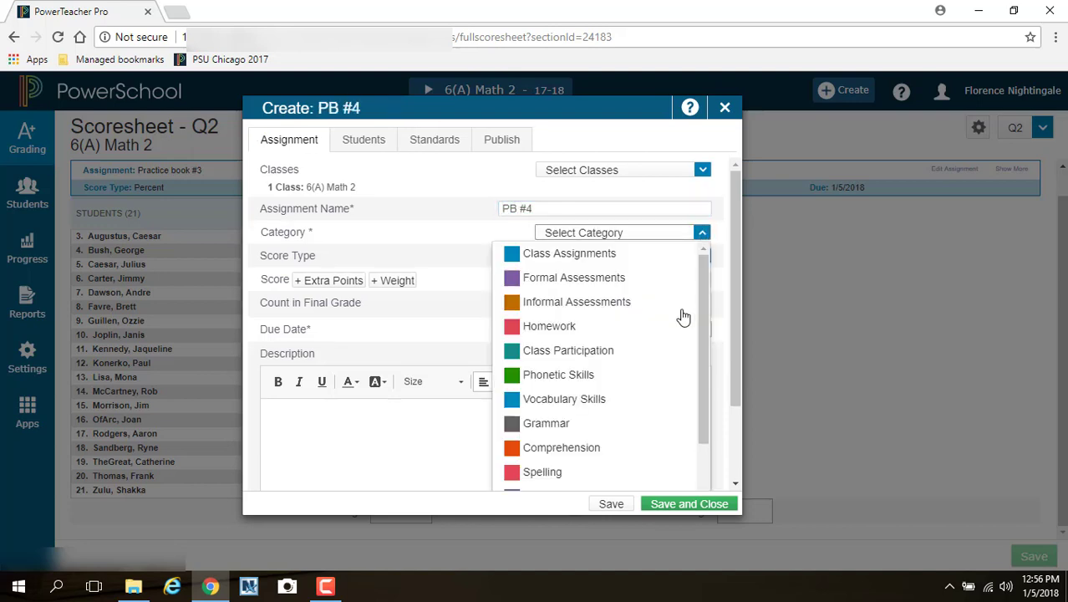
scroll(639, 347, down, 3)
click(603, 391)
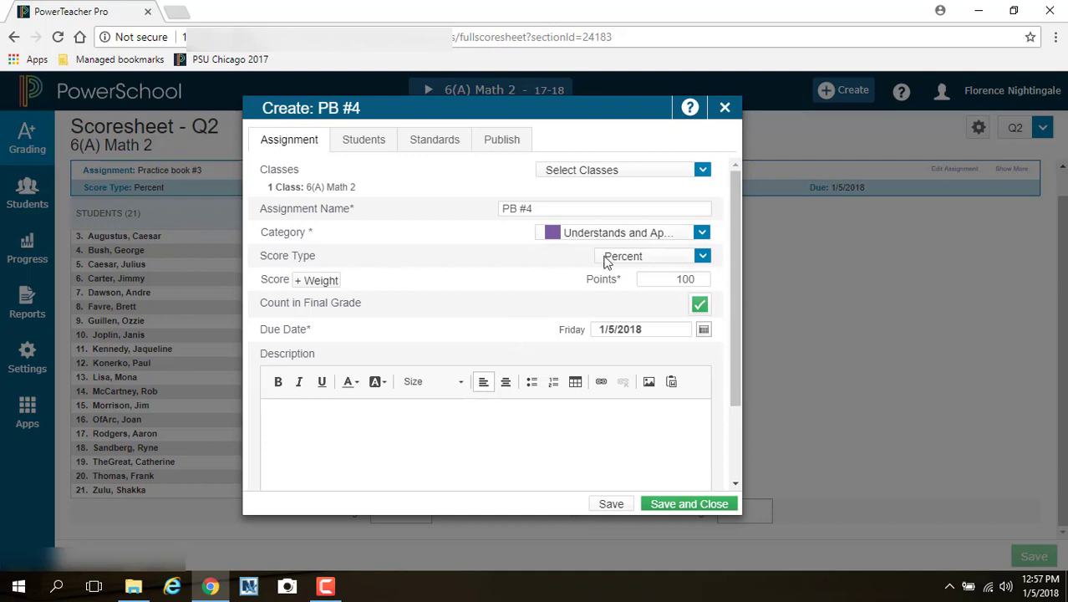
click(704, 280)
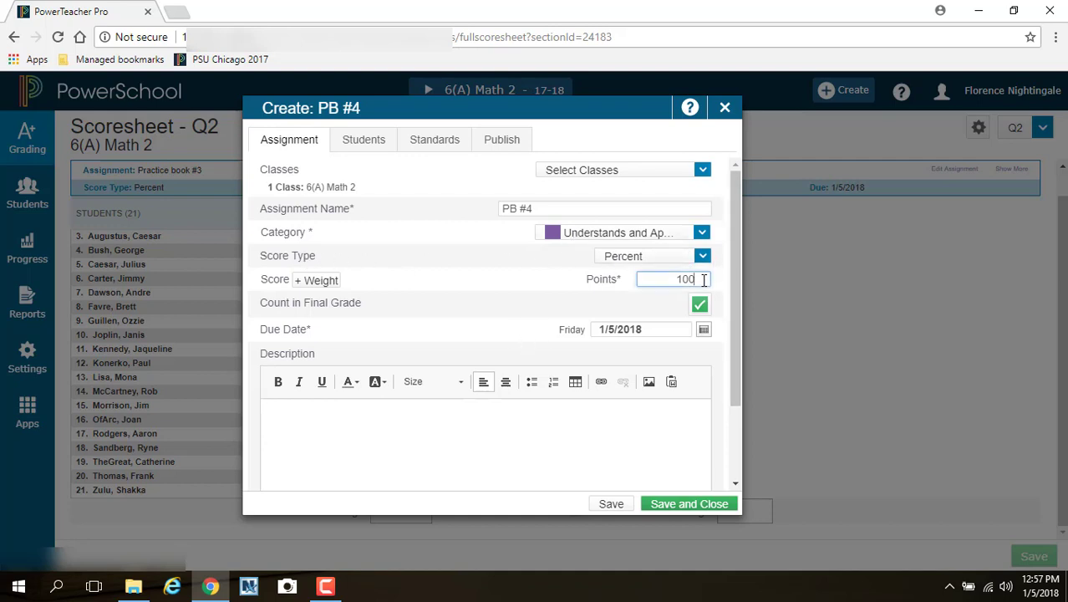
key(BackSpace)
key(BackSpace)
text(50)
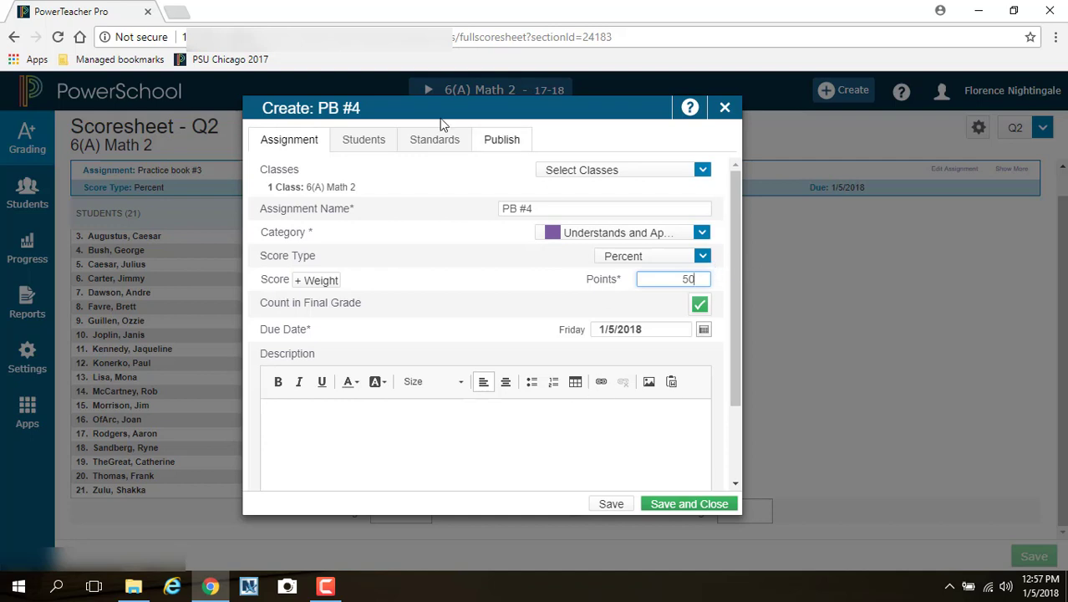
Align PB #4 to standard 2.MA.2 with auto-calculated assignment standards scores, and save and close it.
click(435, 141)
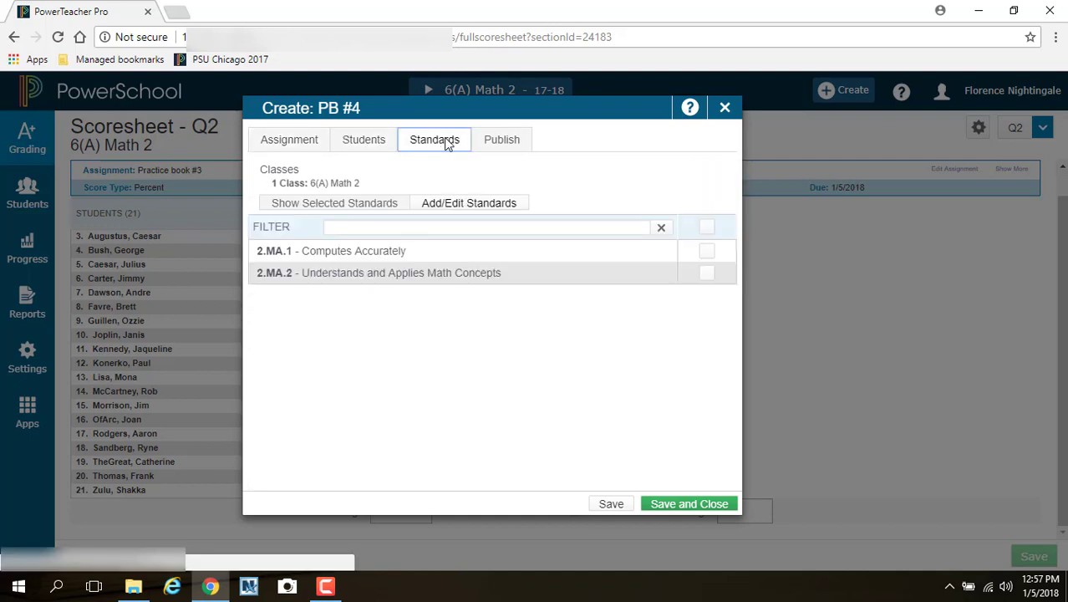
click(707, 274)
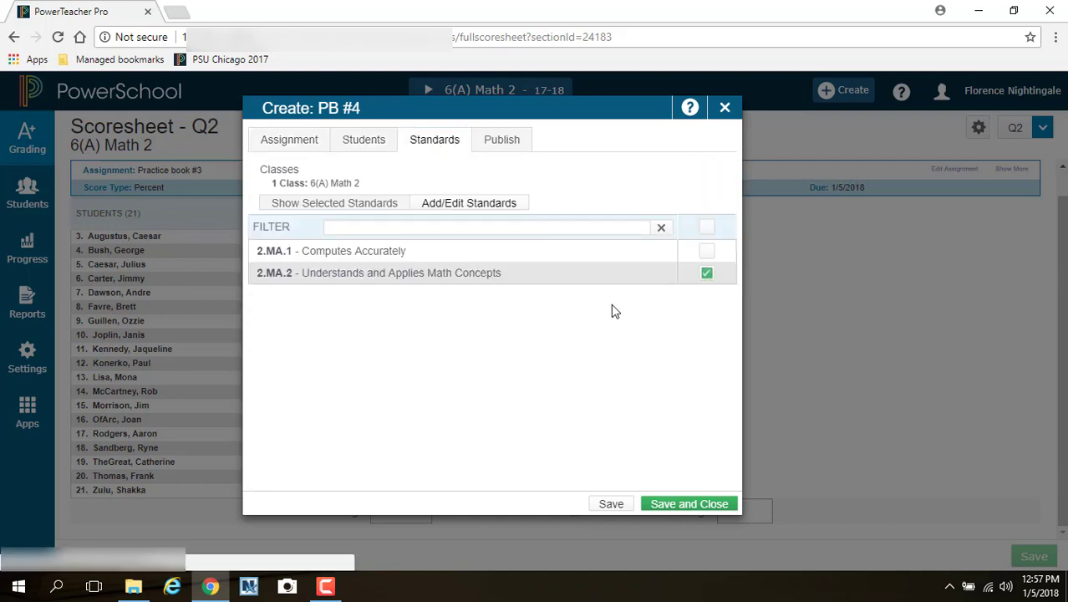
click(359, 207)
click(717, 229)
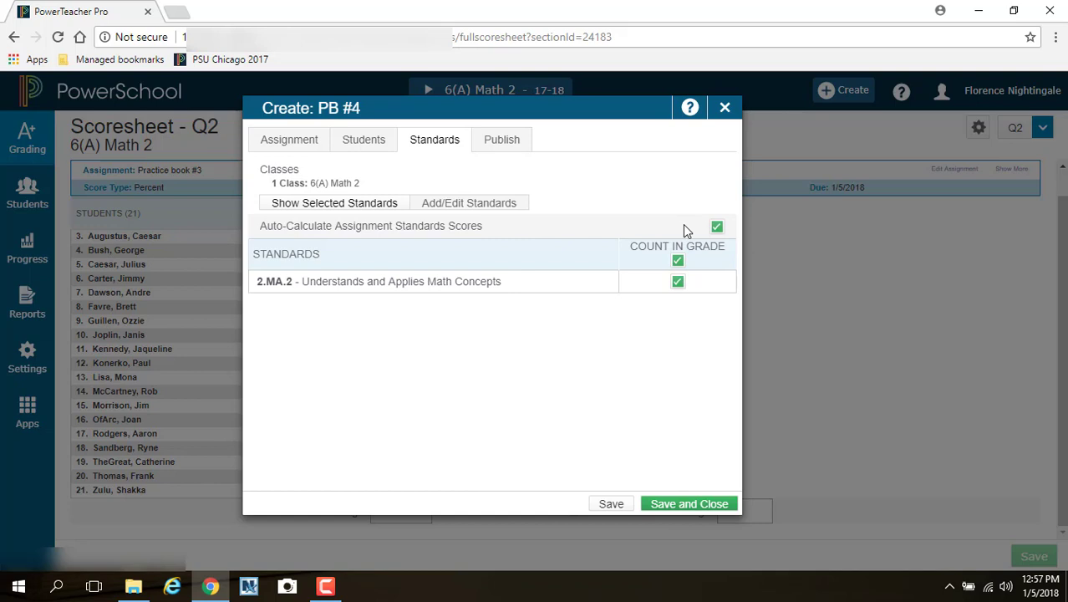
click(461, 205)
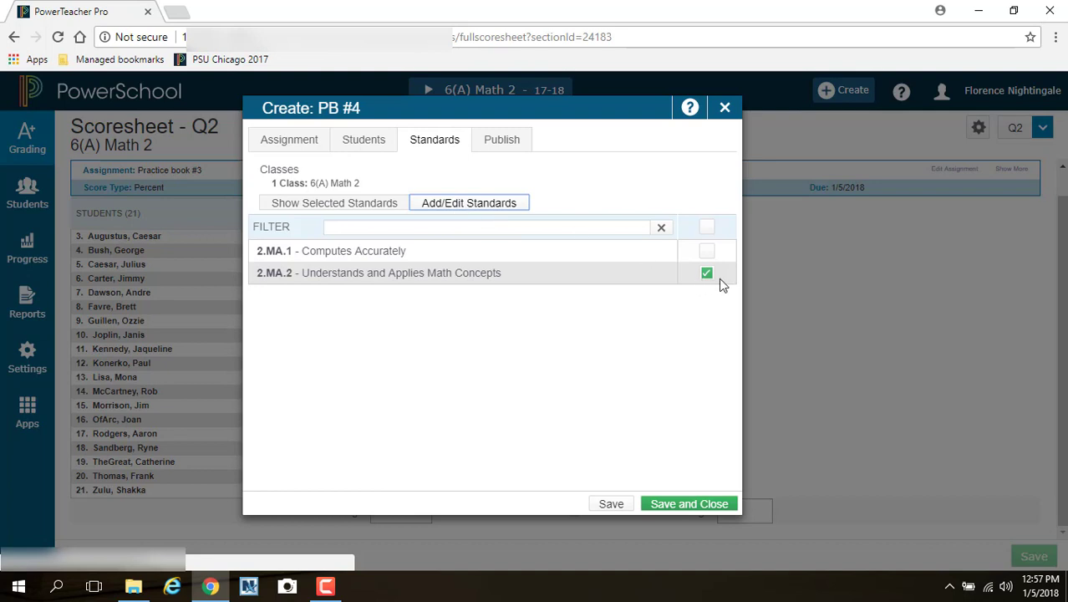
click(368, 207)
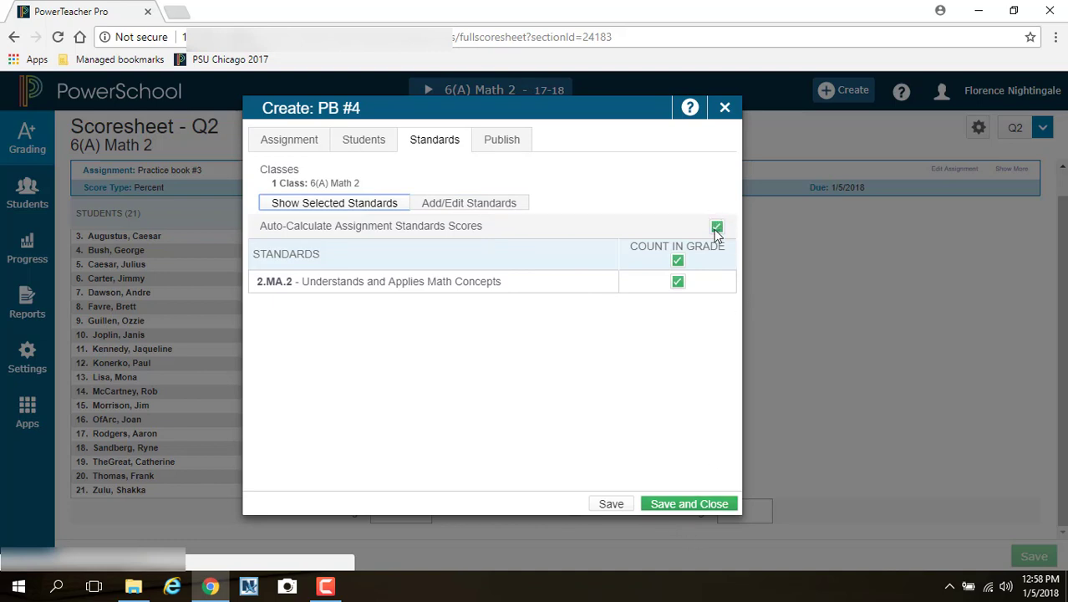
click(677, 506)
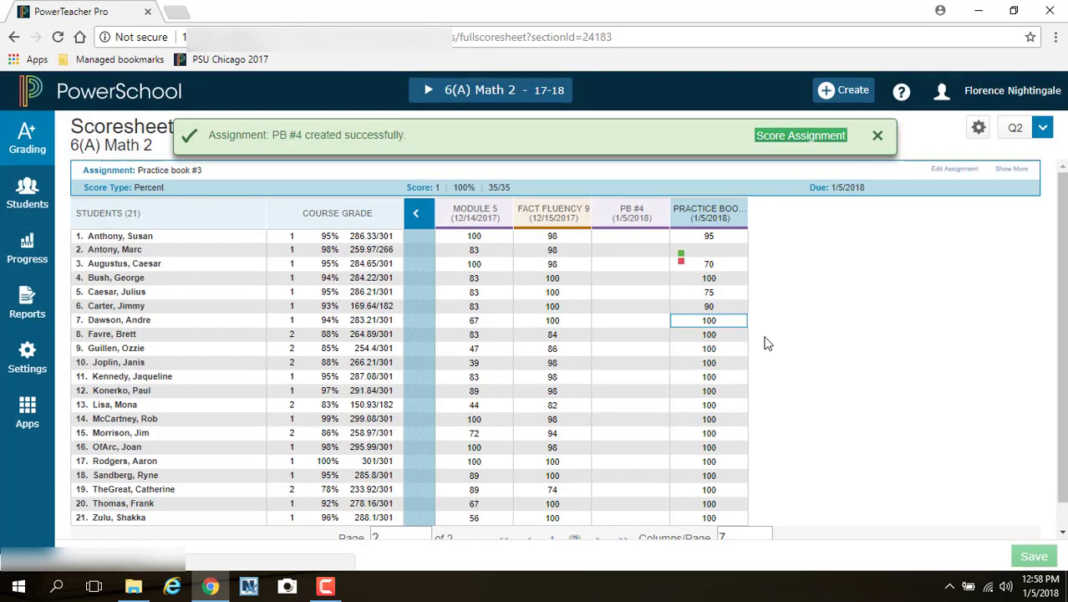
Enter 100 for the first student on PB #4, fill it down to all other students, and save the scores.
click(624, 241)
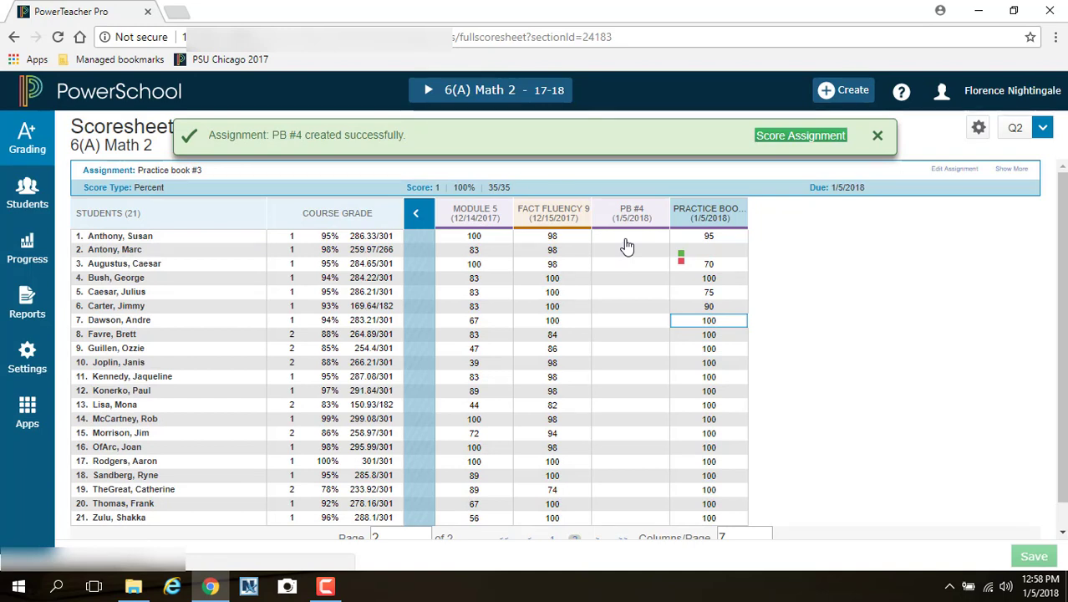
text(100)
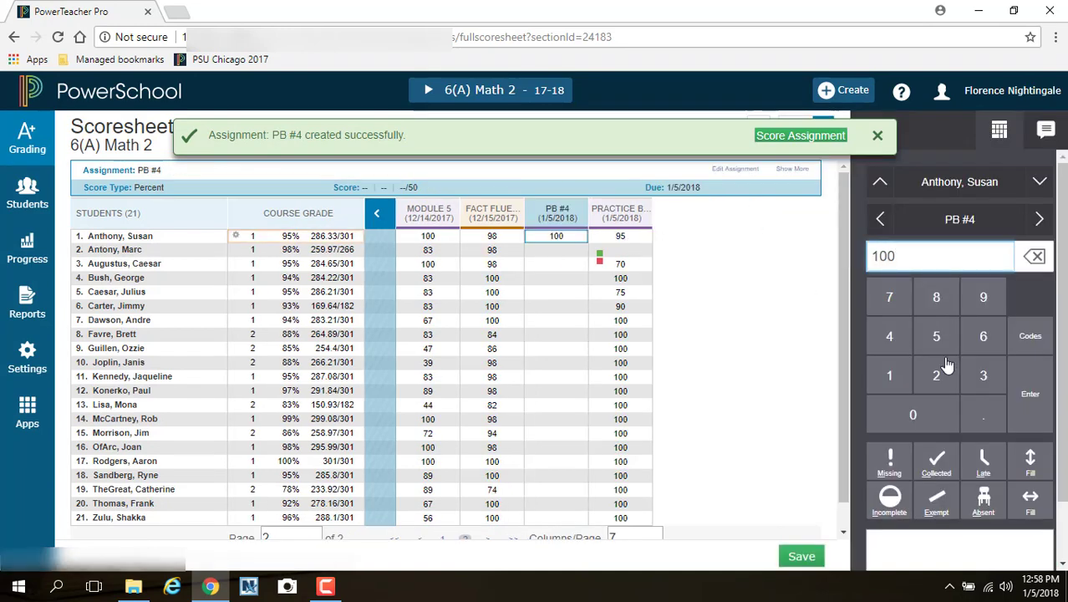
click(1030, 462)
click(651, 221)
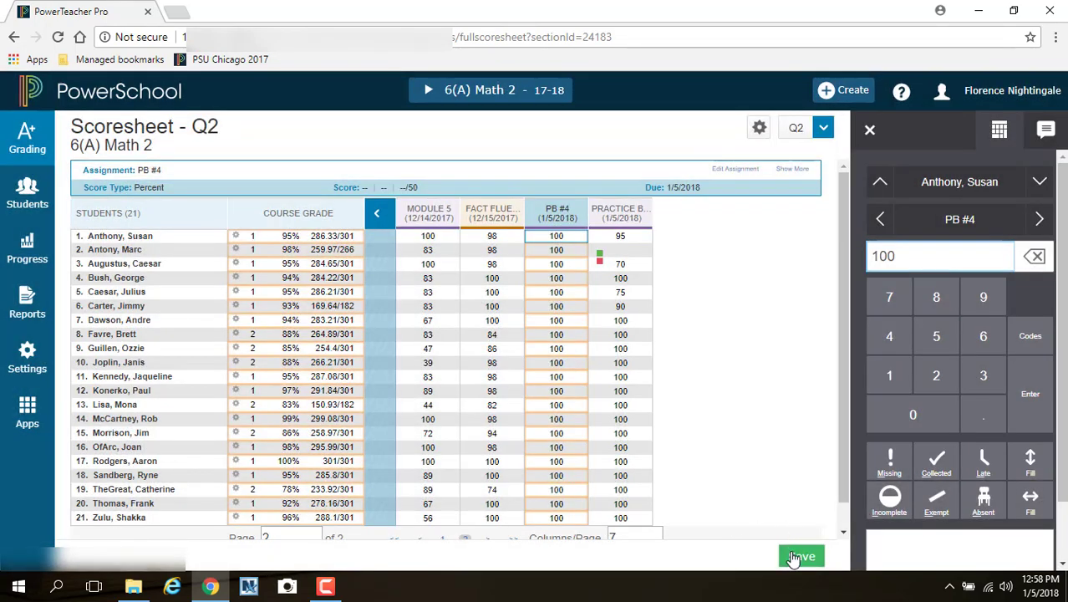
click(795, 557)
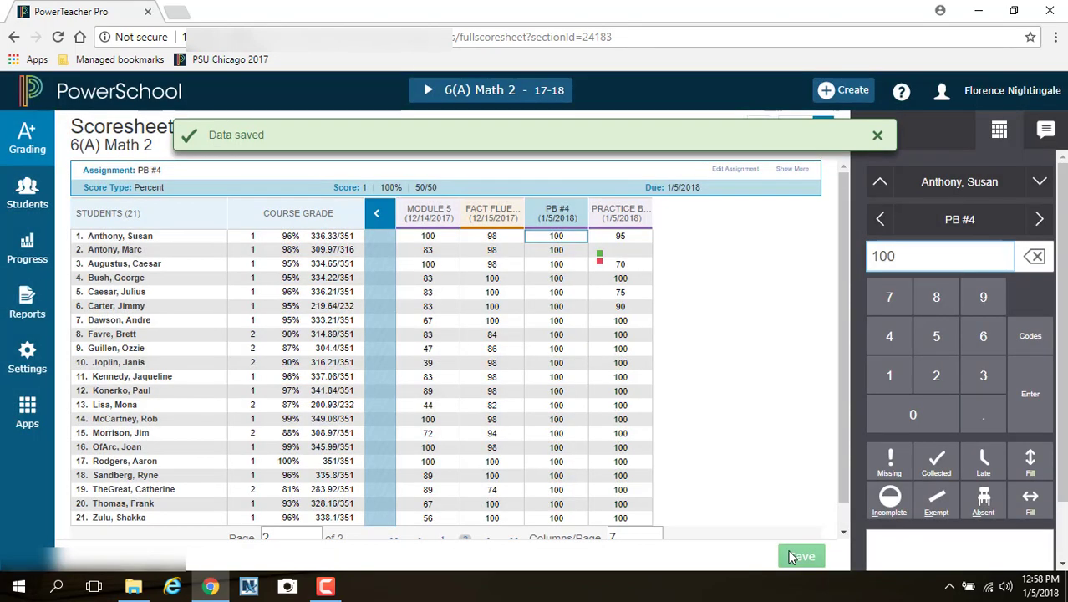
click(875, 136)
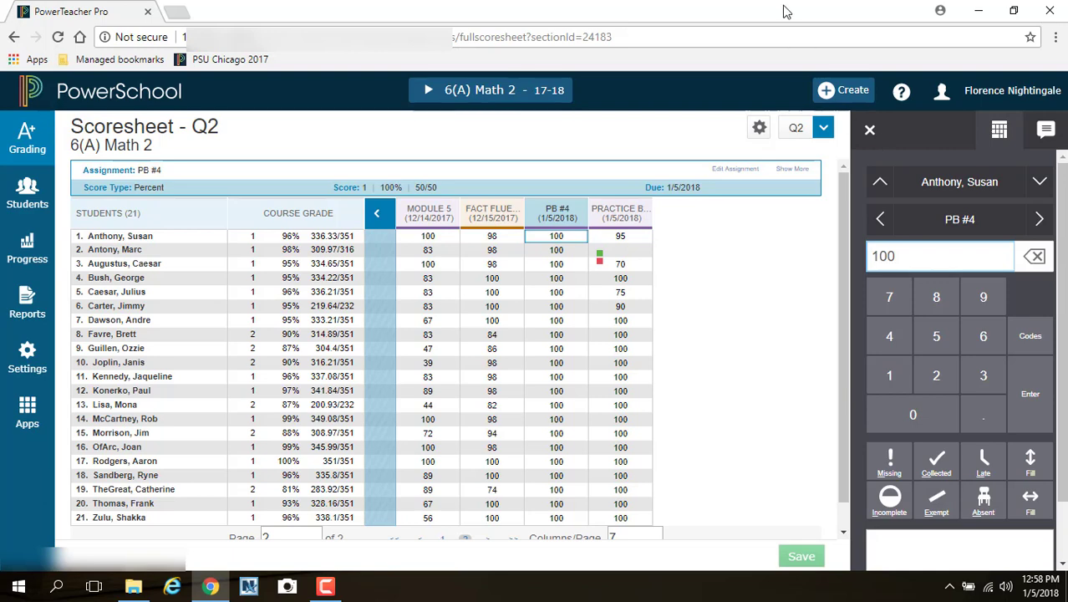
In the class's Q2 standards grades, override the tenth student's 2.MA.2 grade with 2 and save.
click(25, 142)
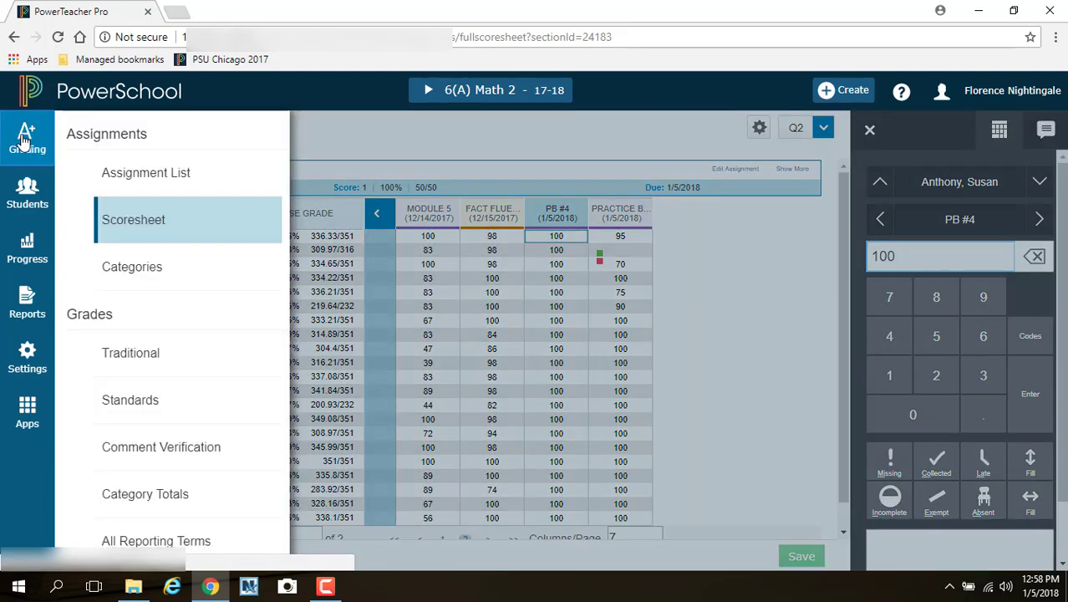
click(133, 401)
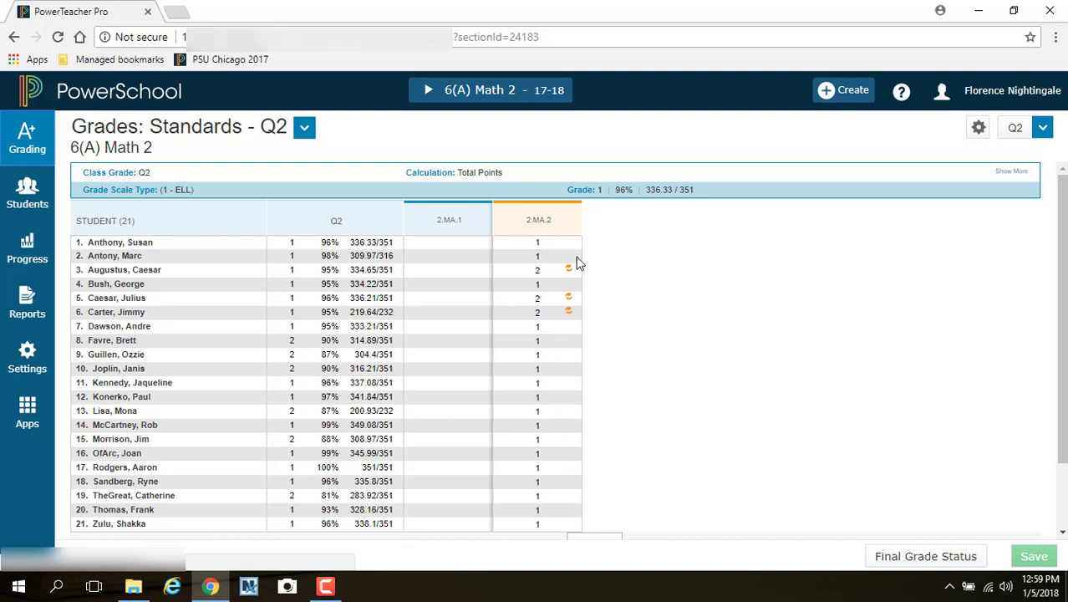
scroll(560, 326, down, 2)
scroll(545, 355, up, 2)
click(538, 370)
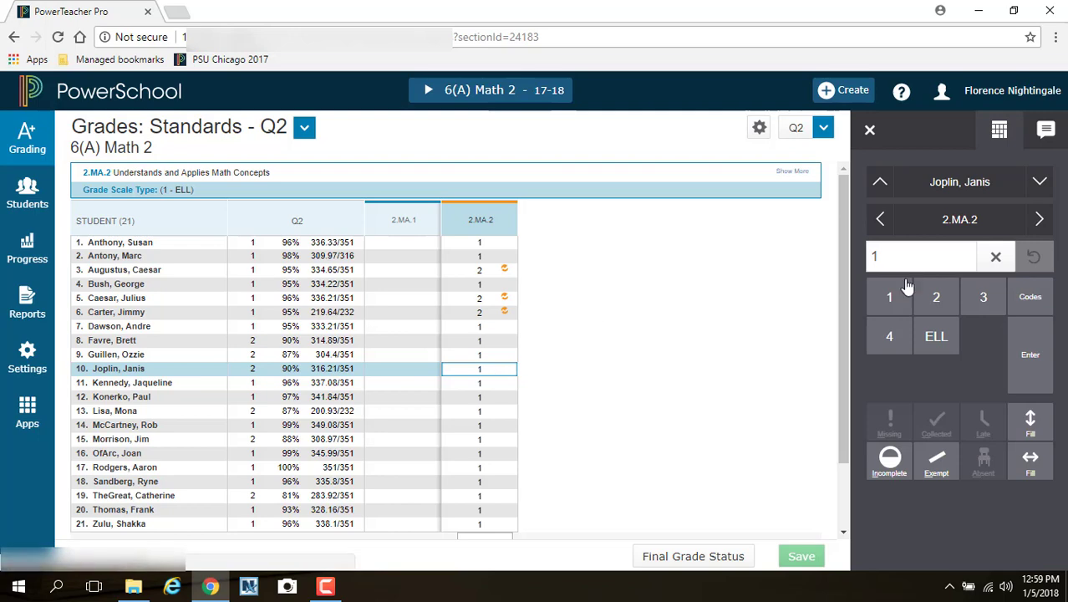
click(936, 296)
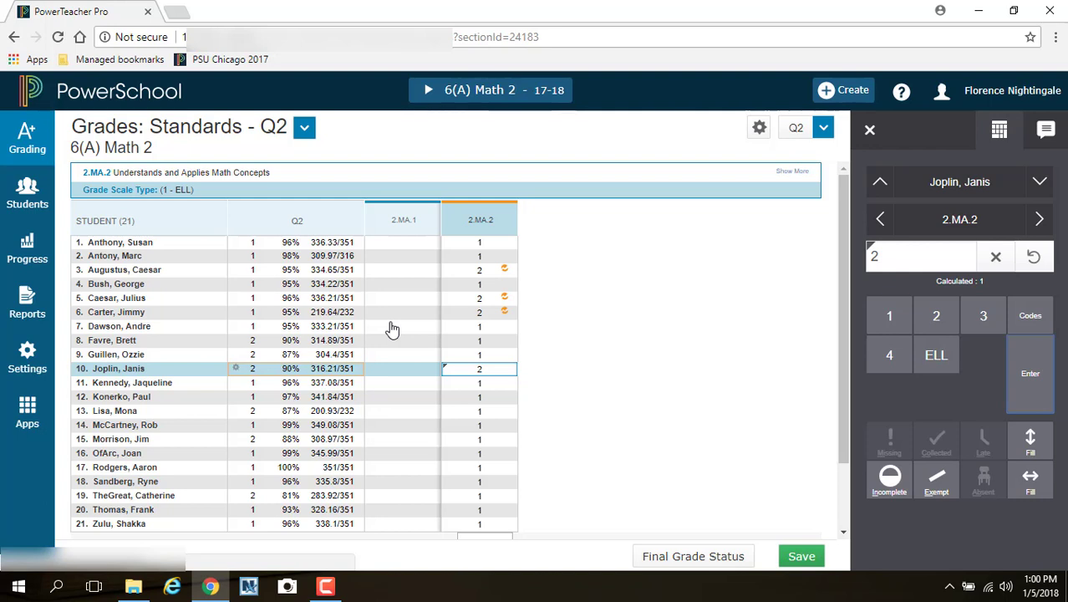
click(802, 556)
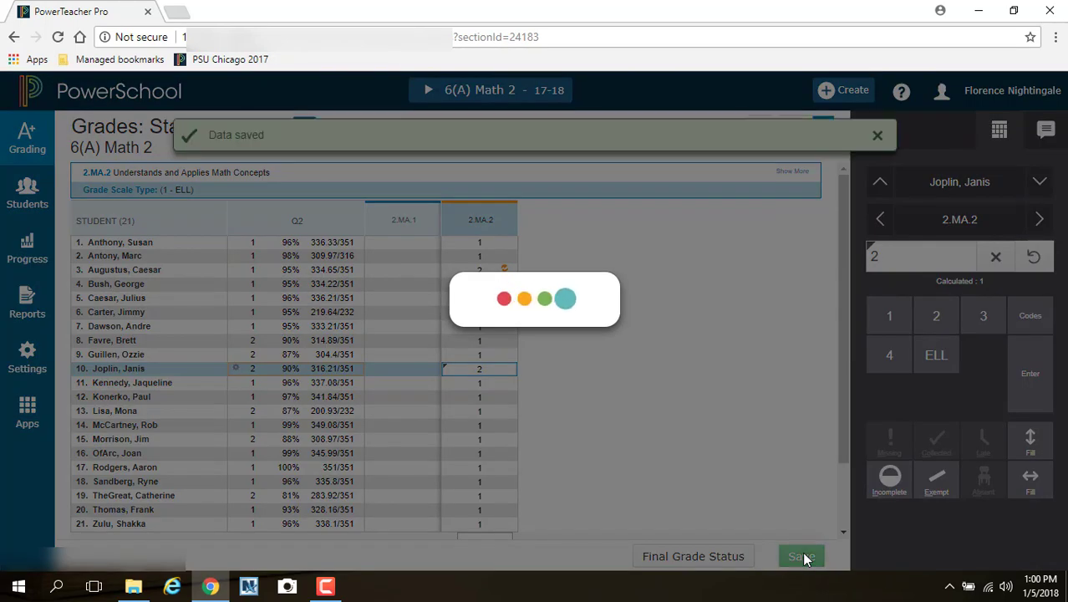